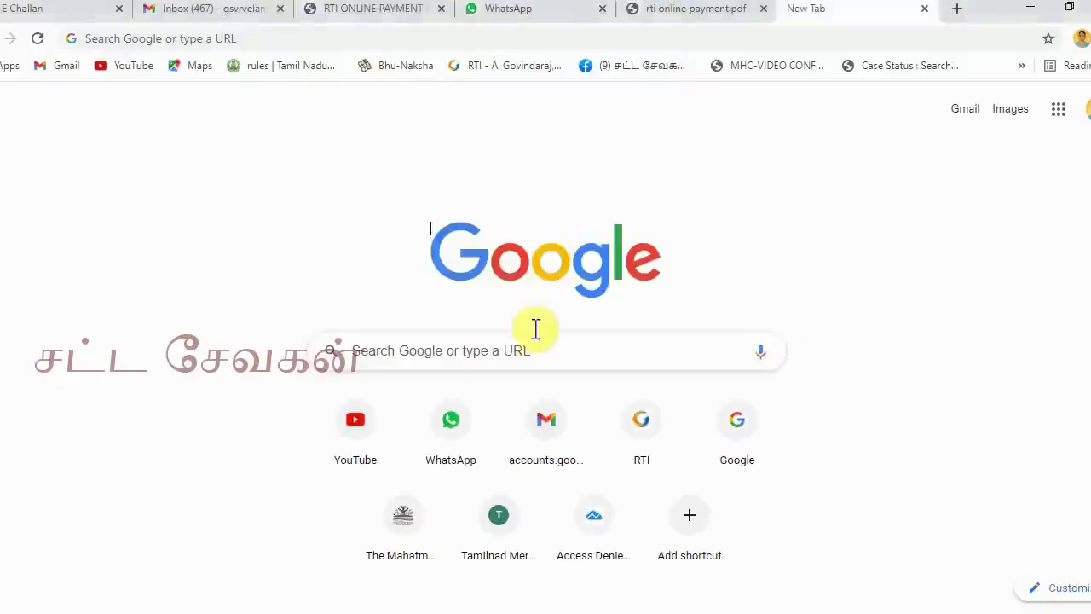
Search Google for 'KARUVOOLAM ECHALAAN', fixing the misspelt search words first
left_click(511, 356)
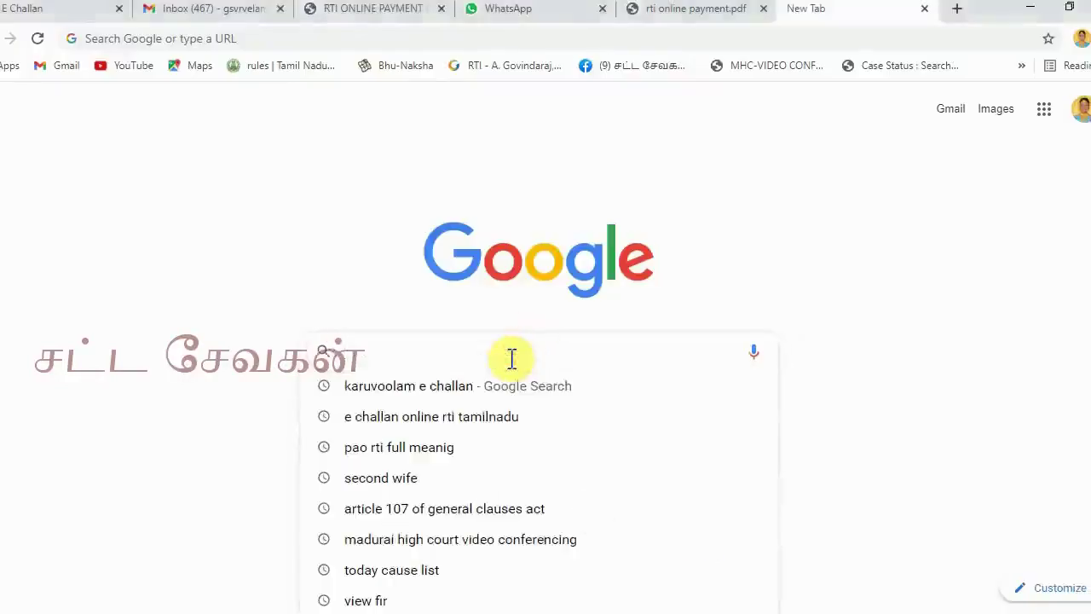
type("KARU")
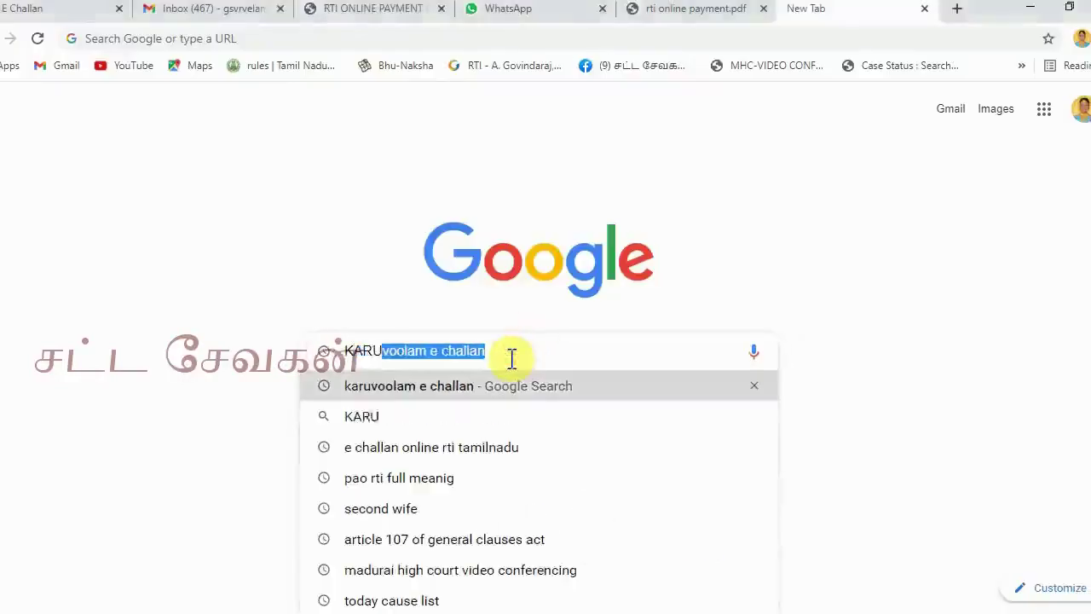
type("VOOLAM E")
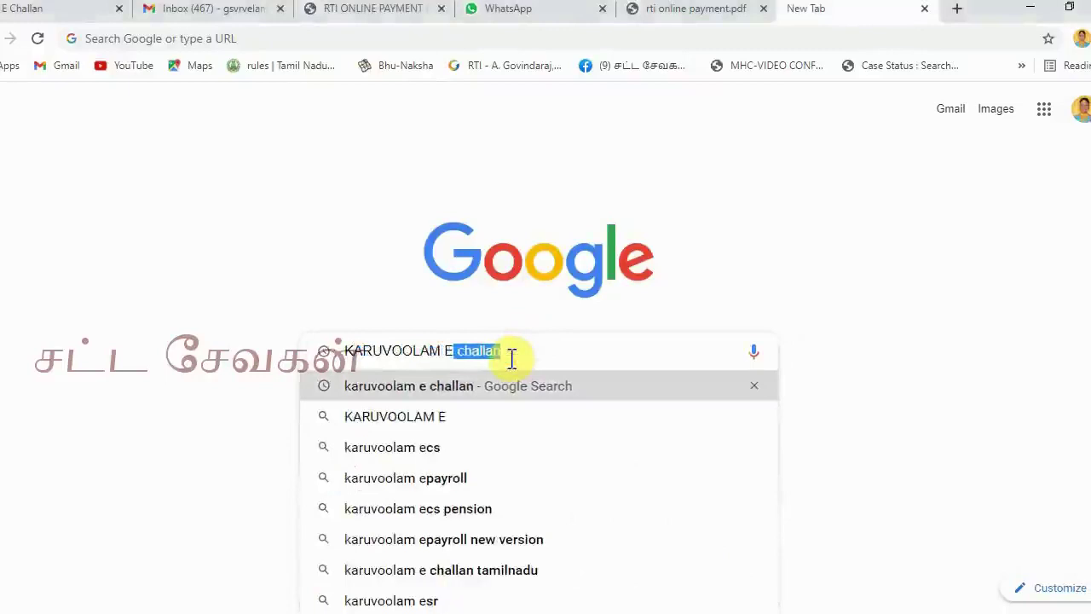
type("CHANN")
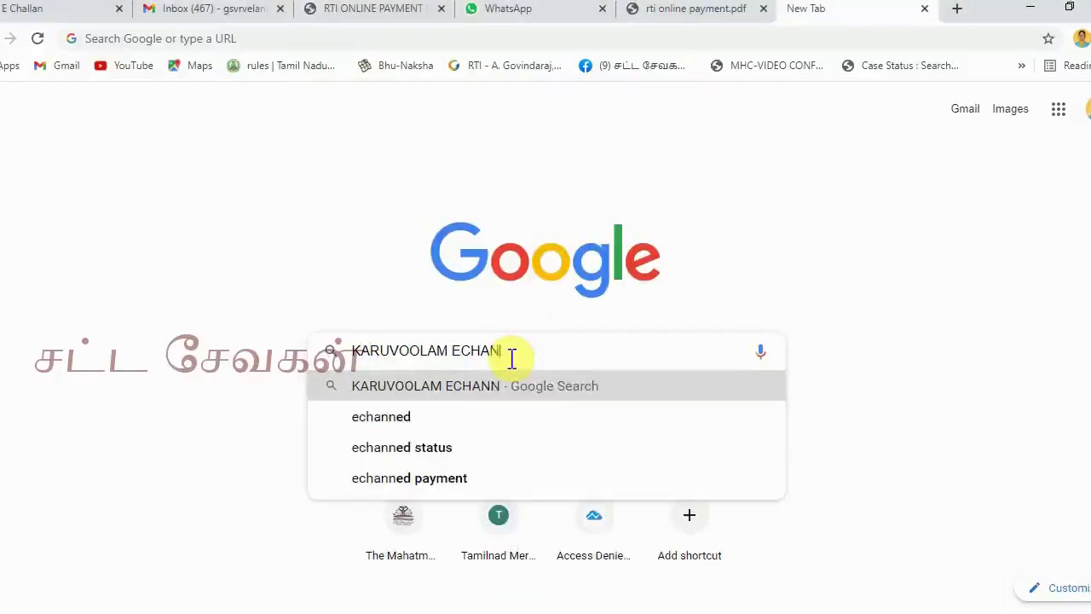
key("BackSpace")
key("BackSpace")
type("LAAN")
key("Return")
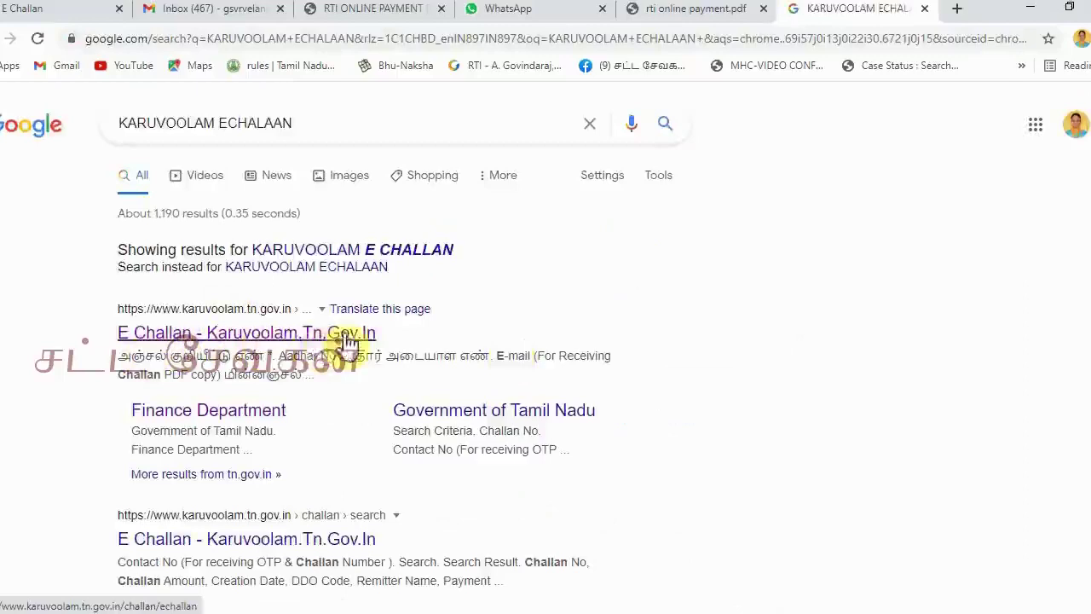
Open the Karuvoolam E Challan site and keep Public as the Remitter Type
left_click(267, 339)
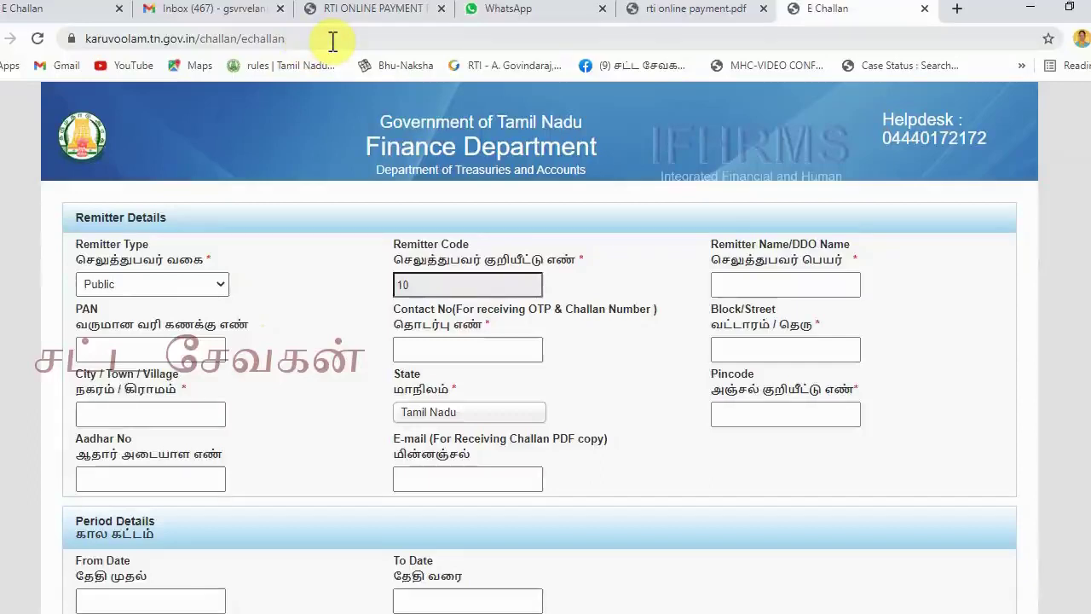
left_click(158, 290)
left_click(154, 300)
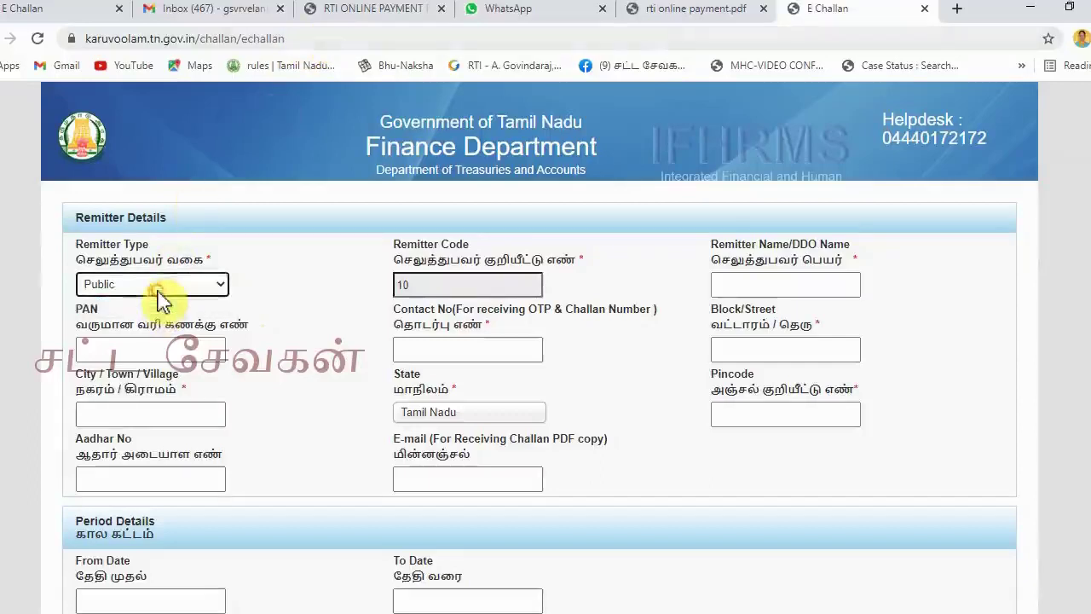
left_click(209, 290)
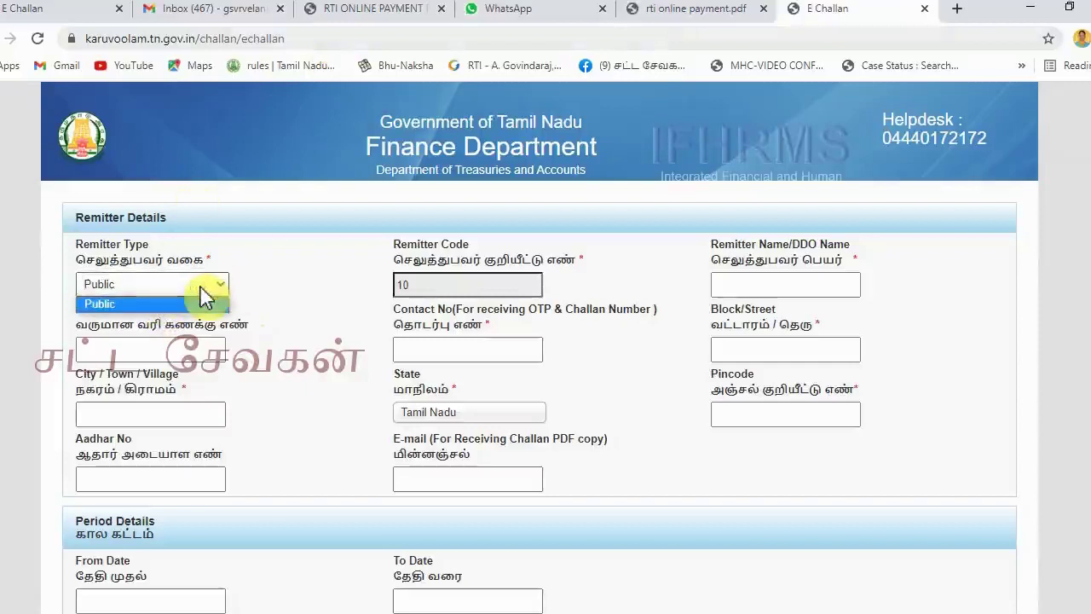
left_click(205, 300)
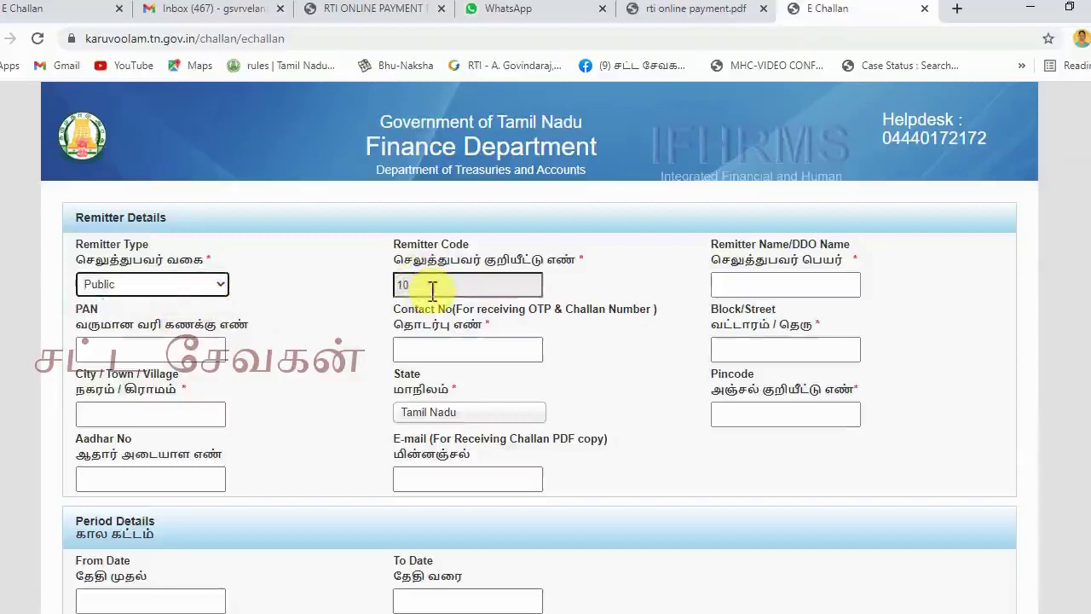
left_click(746, 288)
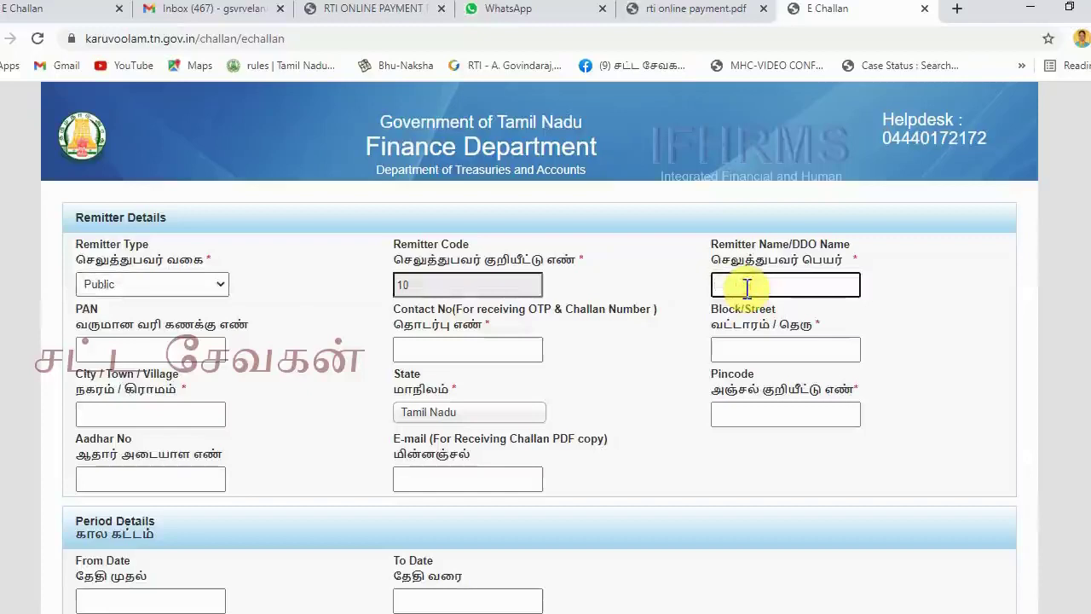
Enter the remitter's name and contact number in the Remitter Details form
type("VEL")
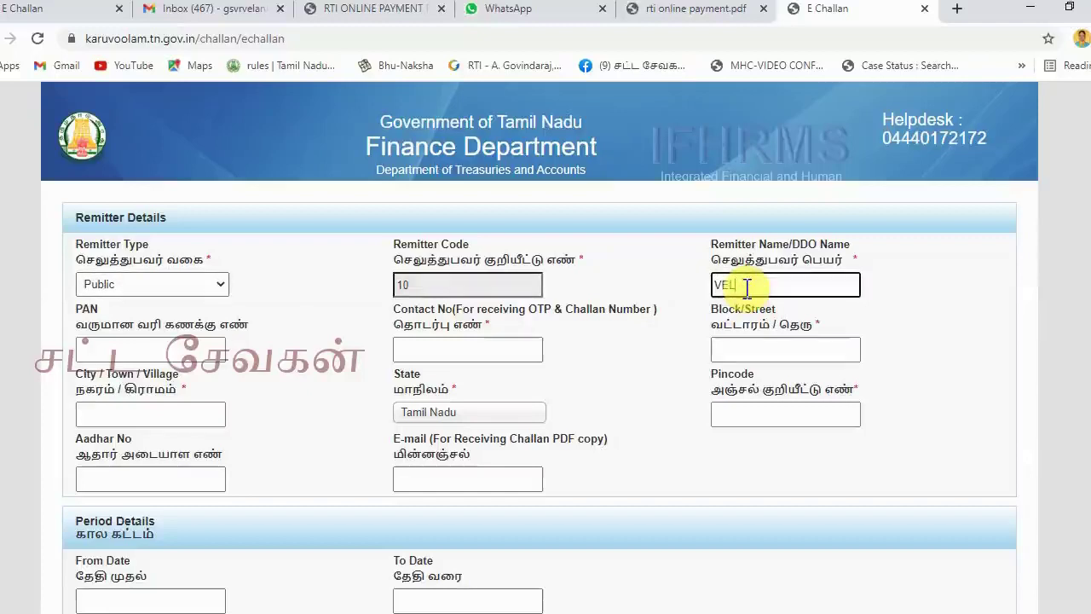
key("BackSpace")
key("BackSpace")
key("BackSpace")
type("MURUGAN")
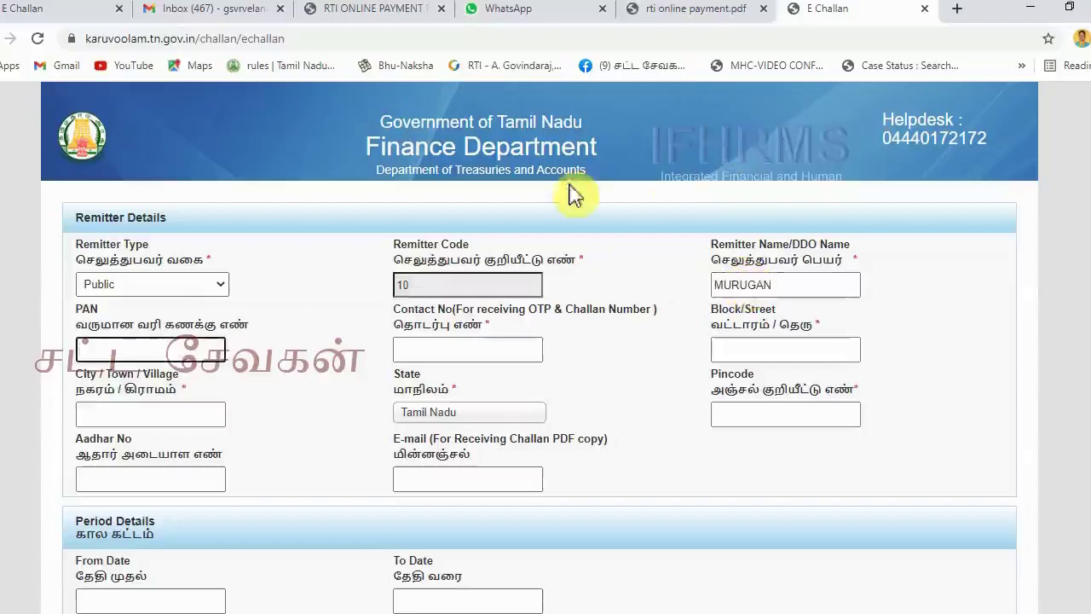
left_click(151, 350)
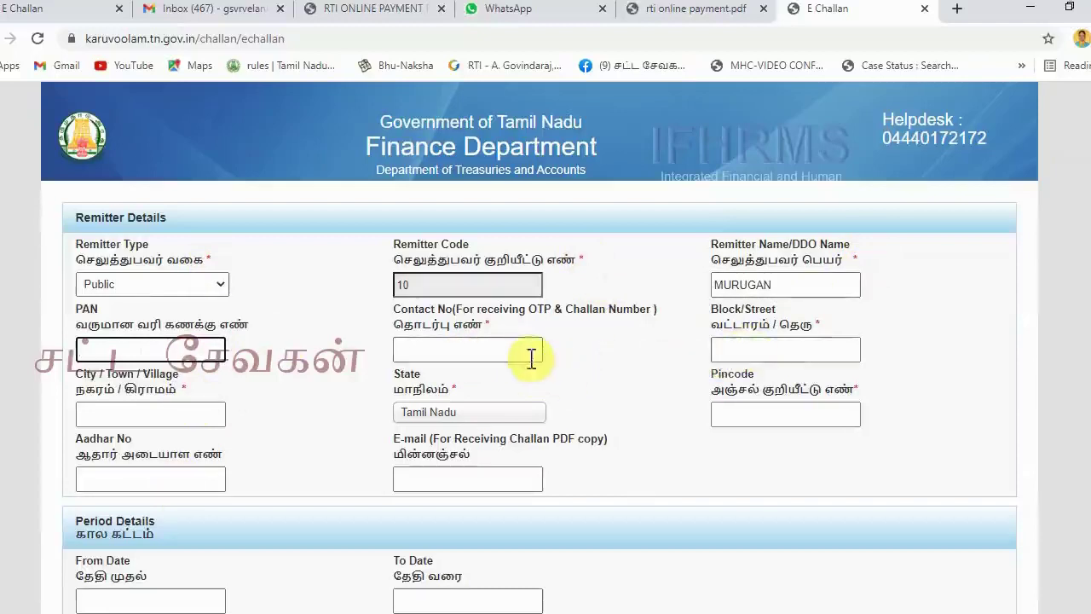
left_click(478, 351)
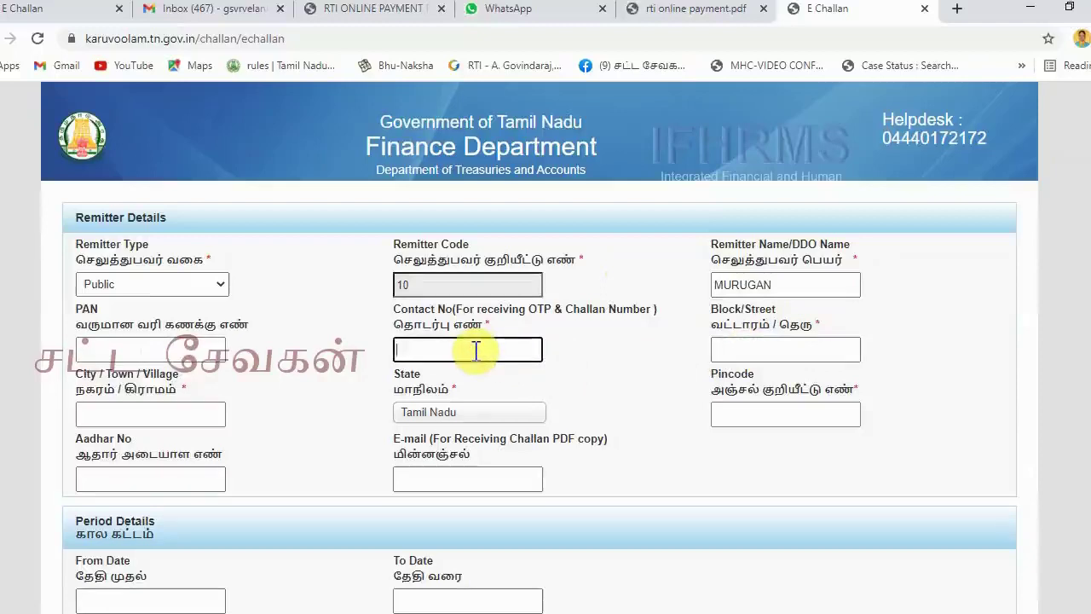
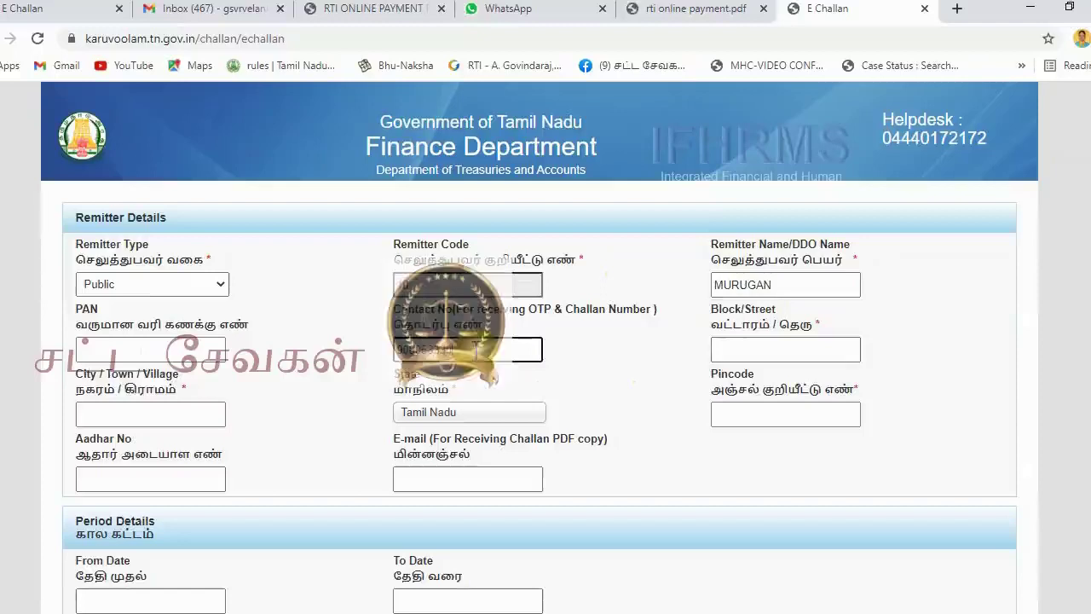
Fill in the remitter's street, city and pincode, correcting the street entry
key("Tab")
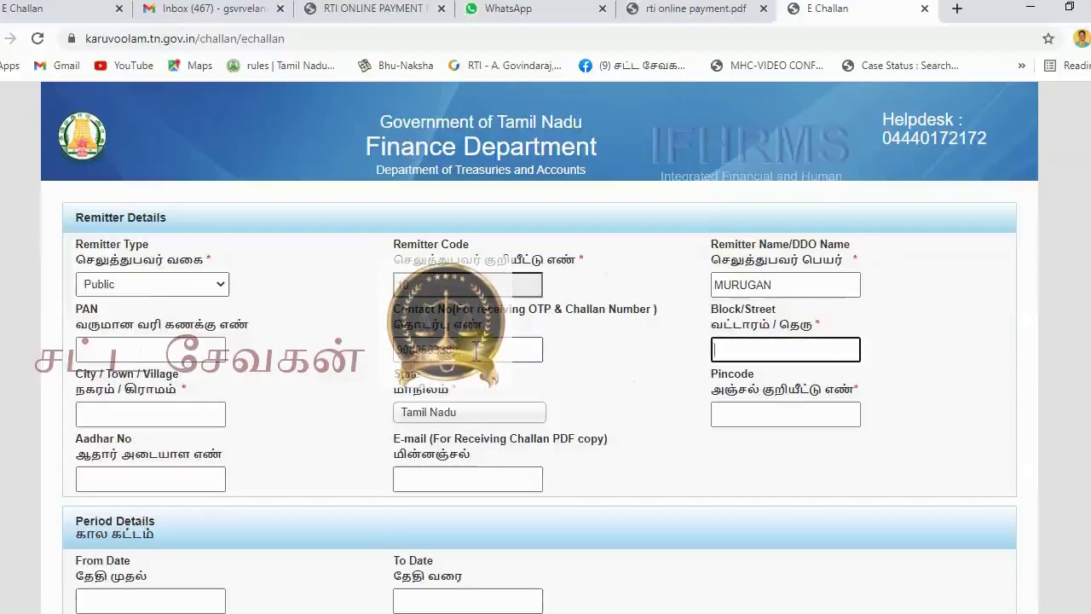
key("Tab")
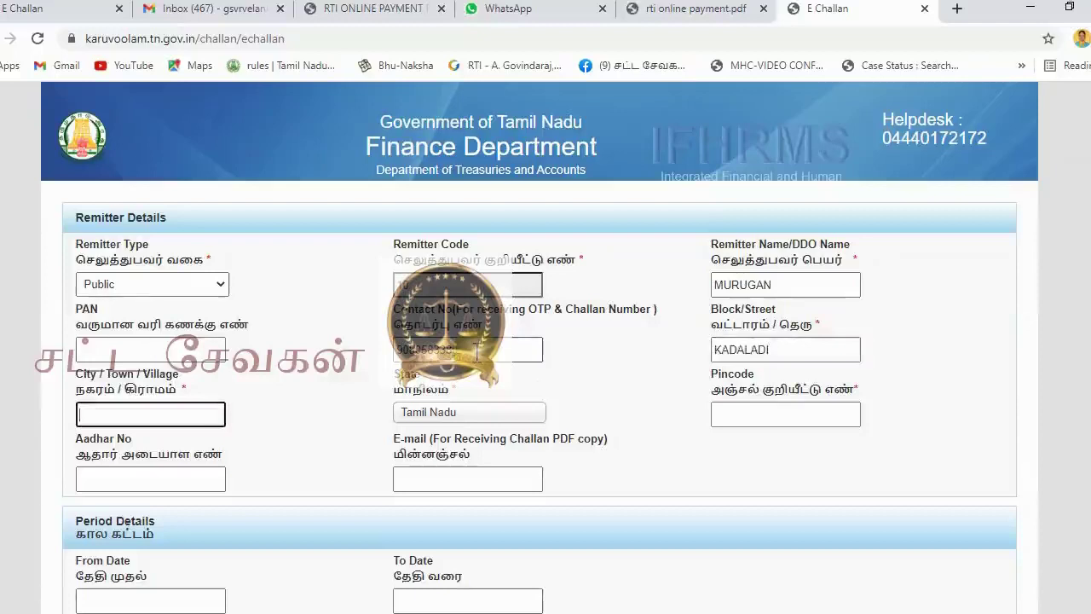
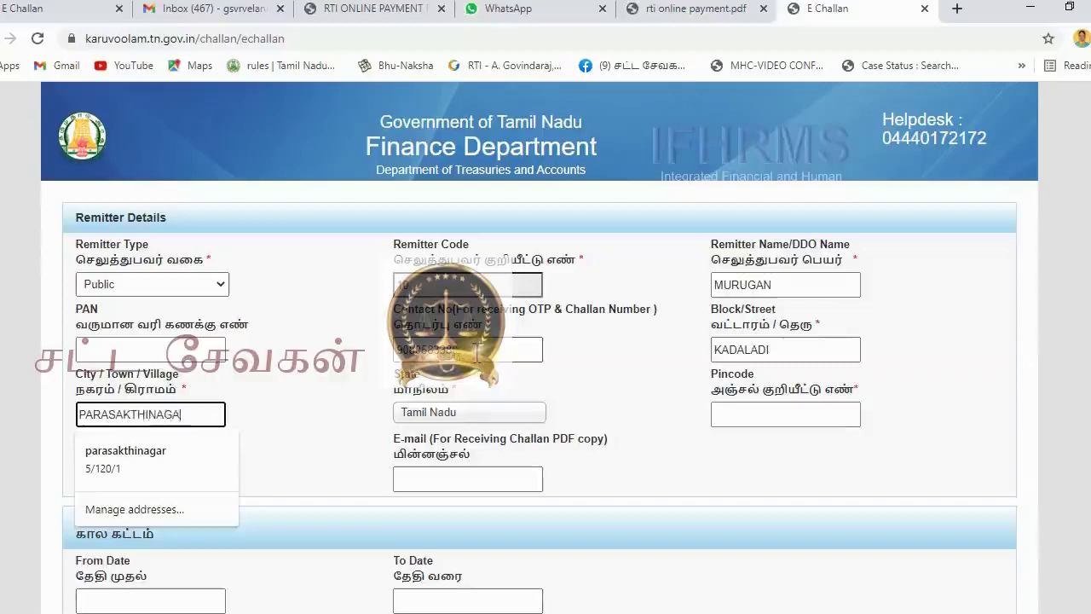
key("Tab")
left_click(777, 345)
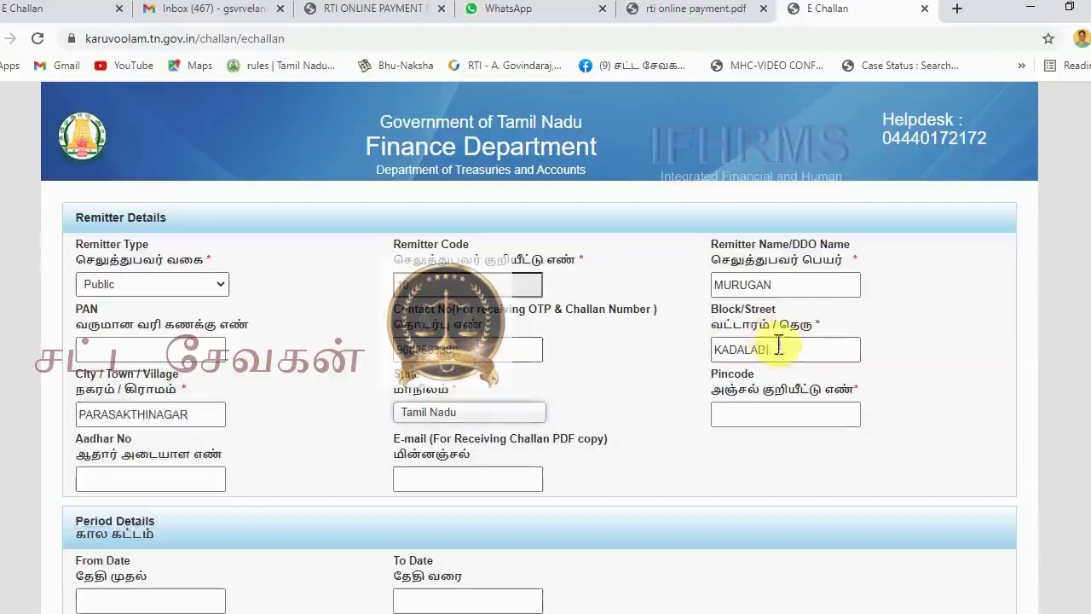
left_click_drag(777, 345, 706, 349)
type("MADURAI")
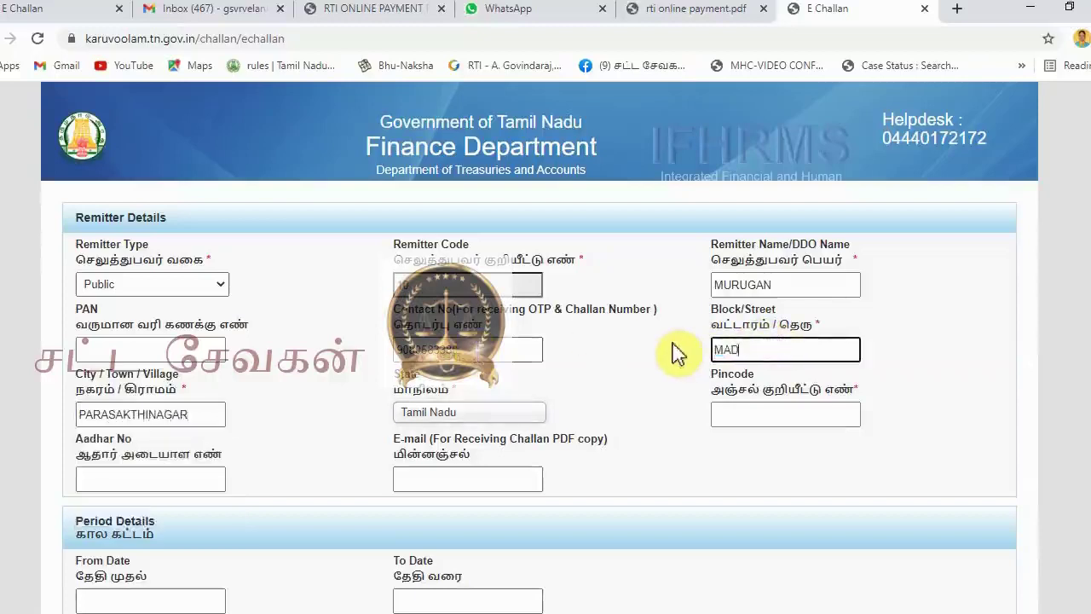
key("Tab")
key("Tab")
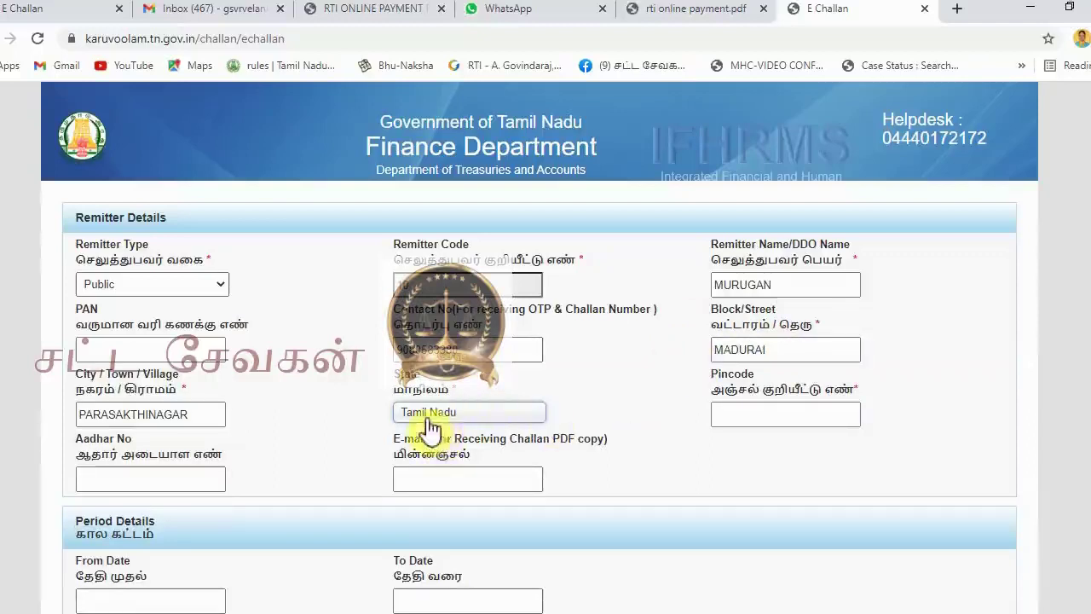
left_click(746, 415)
type("625012")
key("Tab")
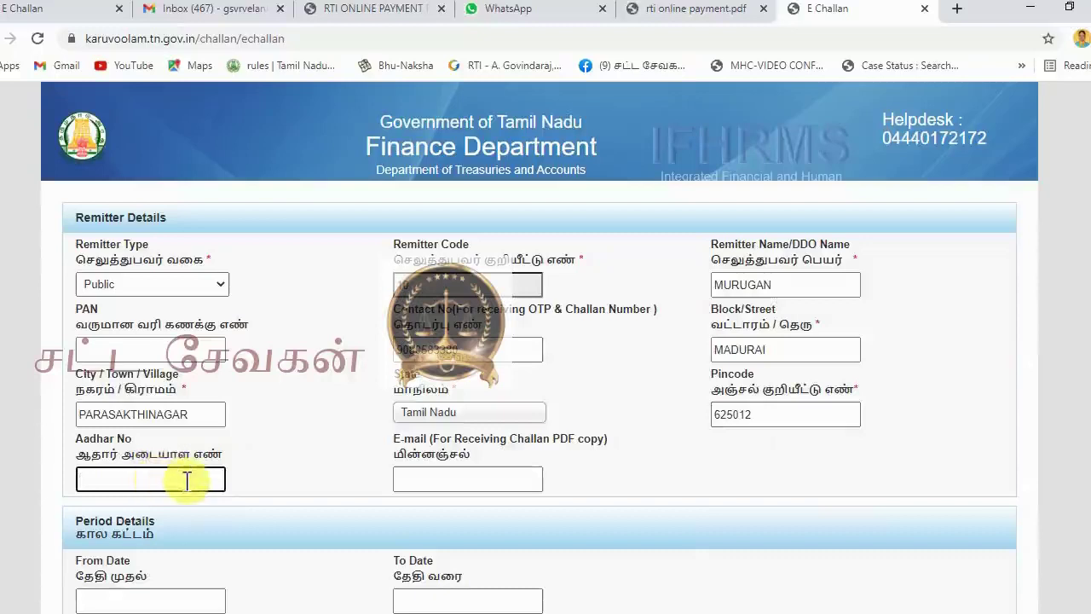
left_click(436, 473)
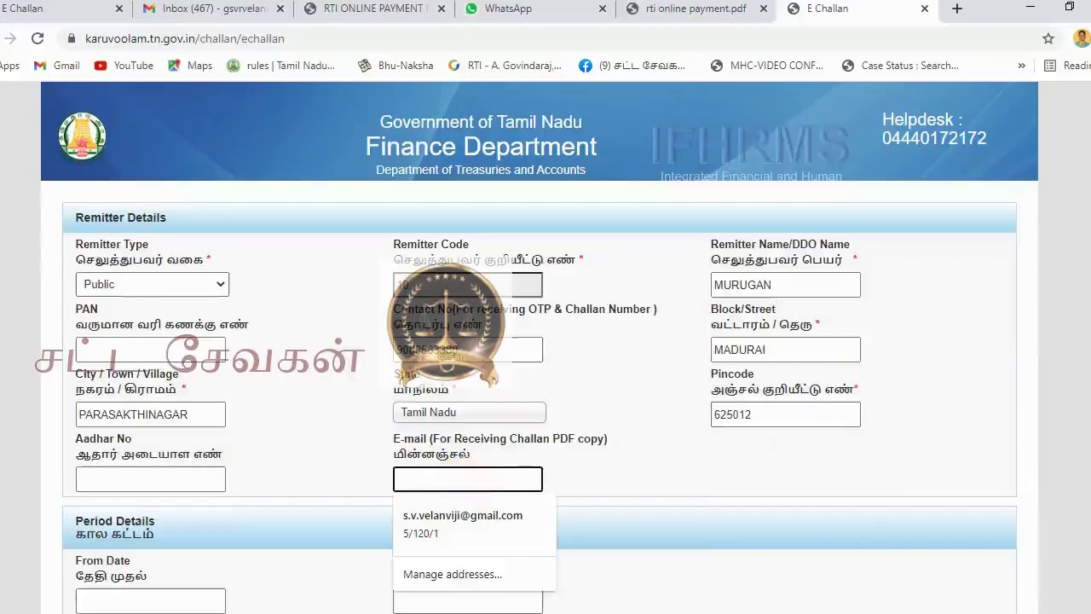
Scroll down the e-Challan form to the Department Details section
scroll(479, 478, "down", 2)
scroll(358, 505, "down", 1)
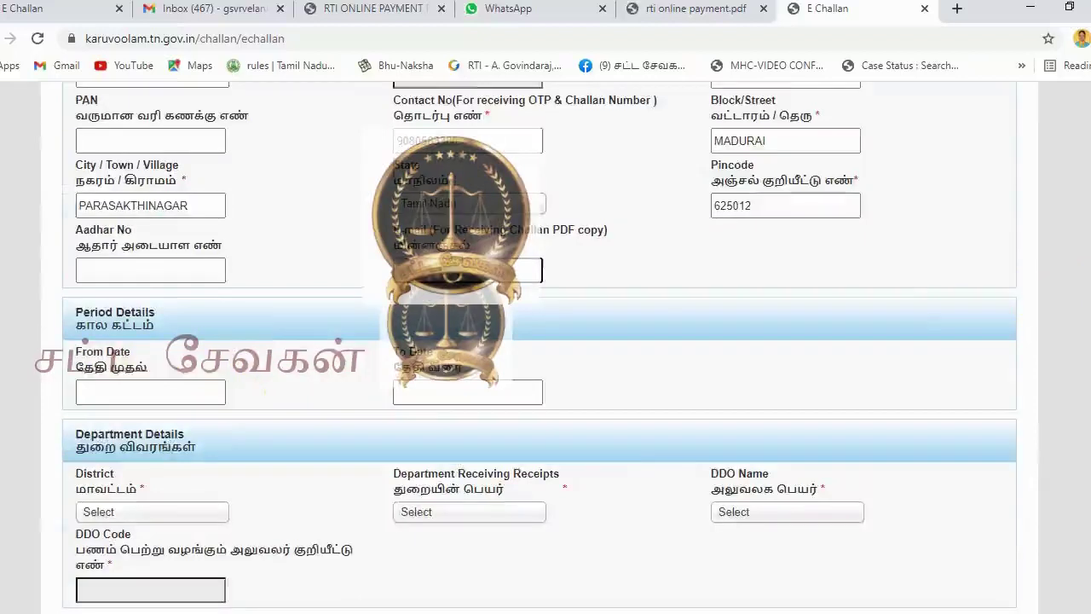
scroll(1079, 339, "down", 2)
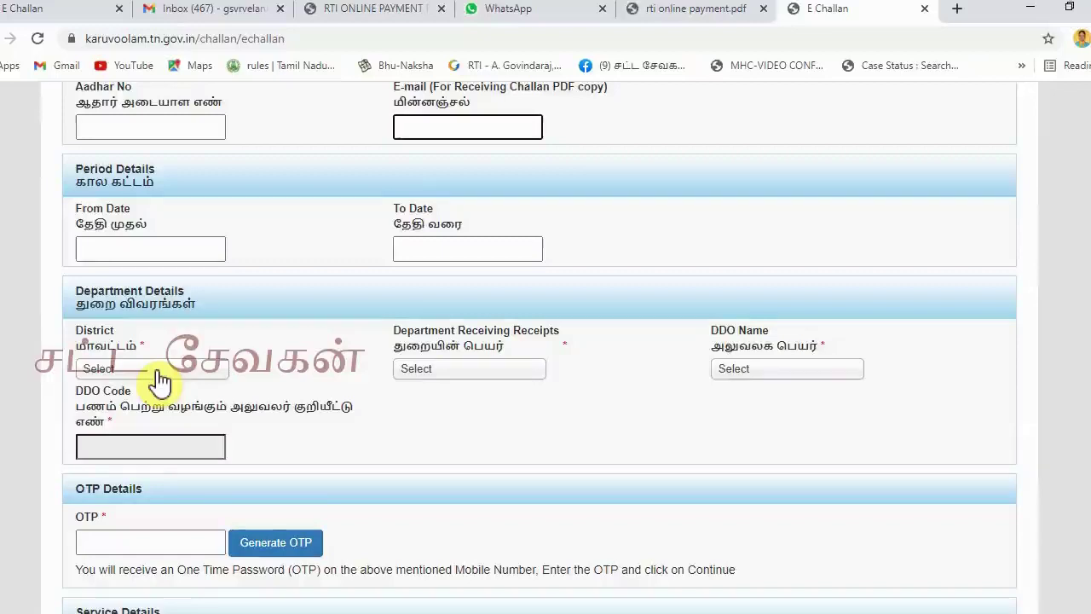
Choose PAO (Chennai Secretariat) as the district
left_click(159, 379)
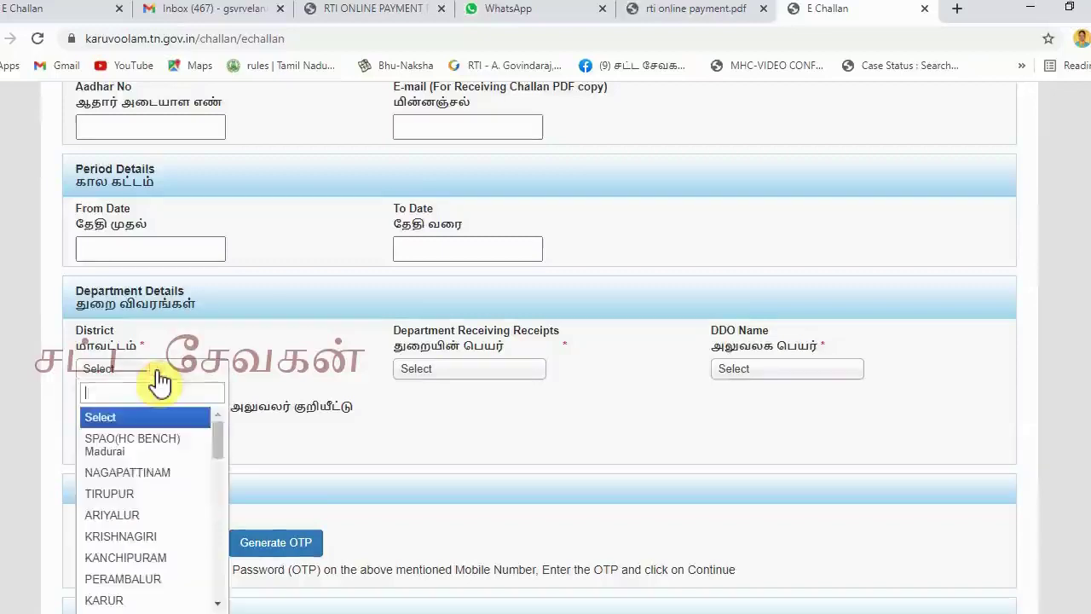
scroll(222, 451, "down", 5)
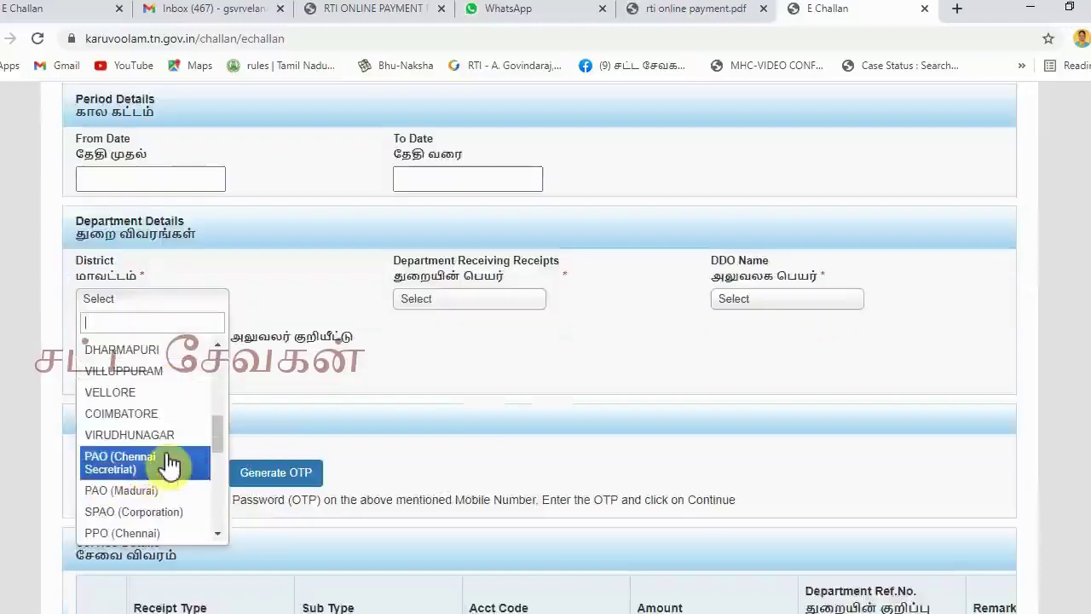
left_click(170, 464)
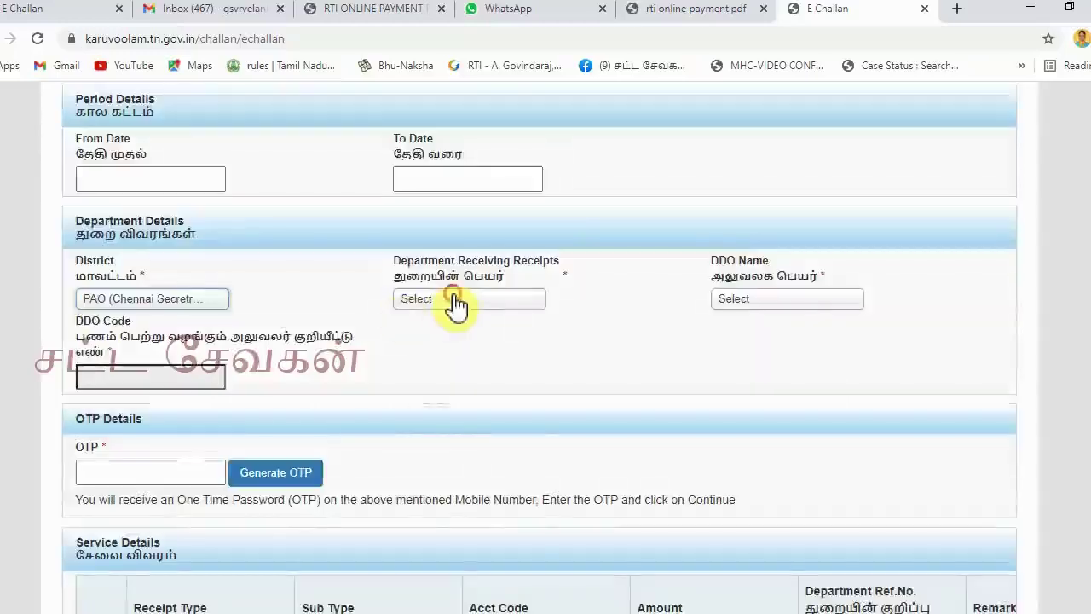
Search for 03501 and pick 03501 - Secretariat as the receiving department
left_click(456, 301)
left_click_drag(538, 365, 541, 375)
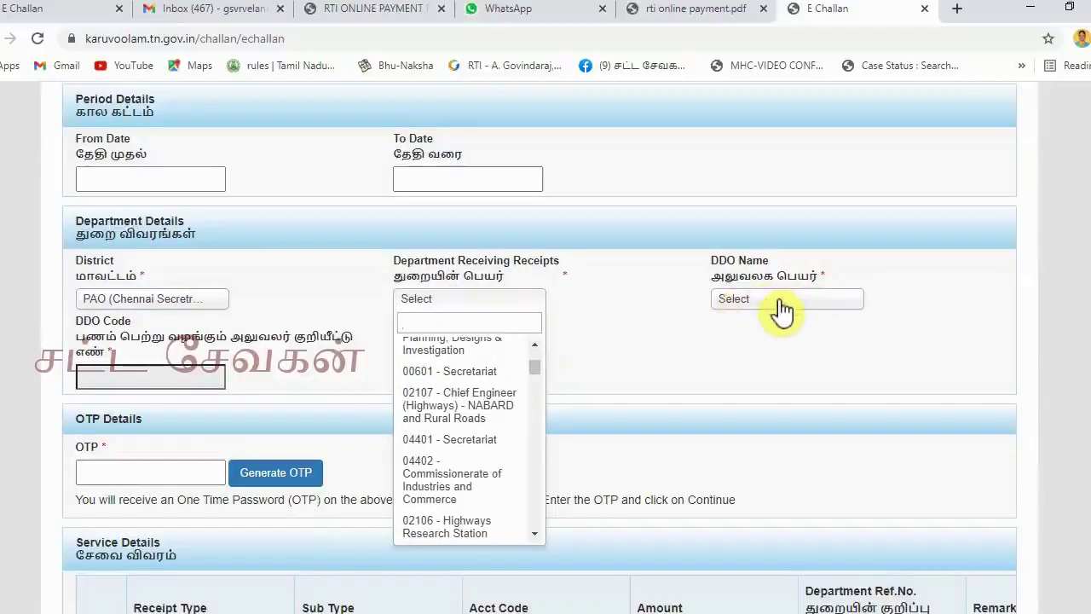
scroll(522, 351, "up", 1)
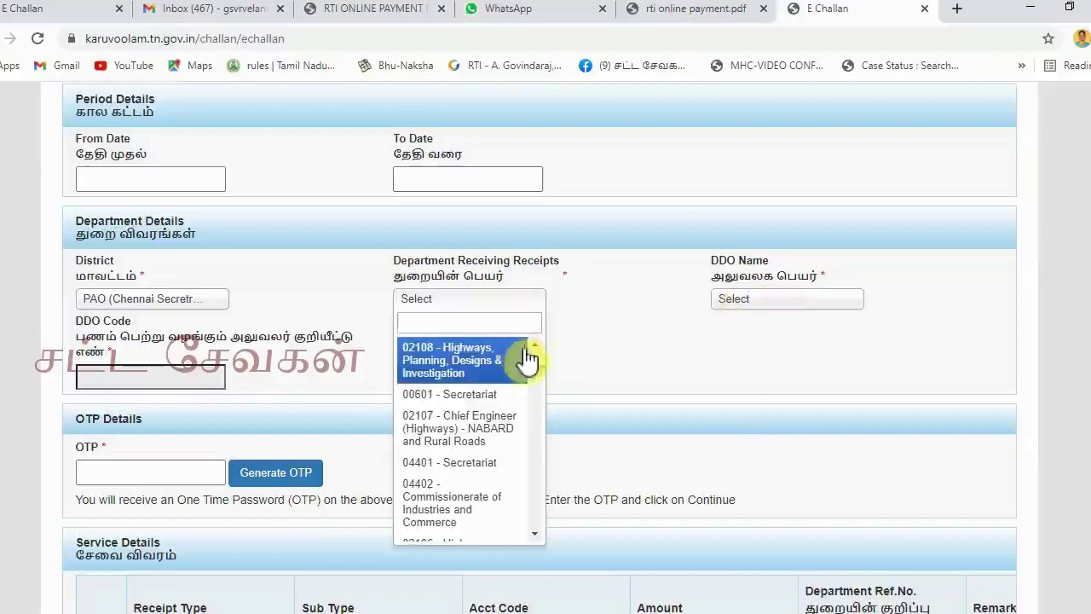
left_click_drag(534, 374, 539, 385)
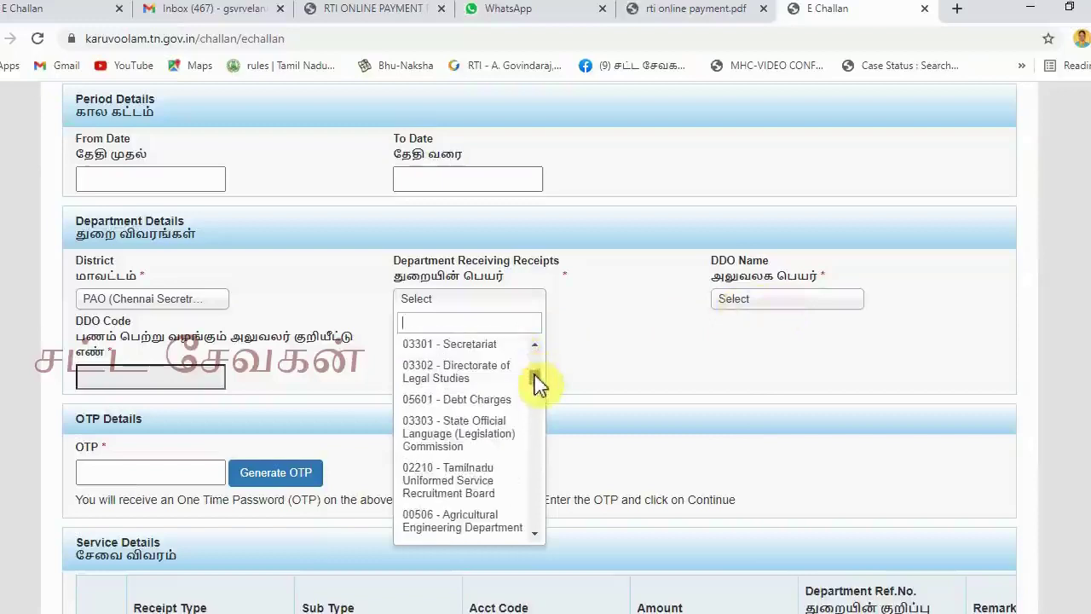
scroll(539, 385, "down", 1)
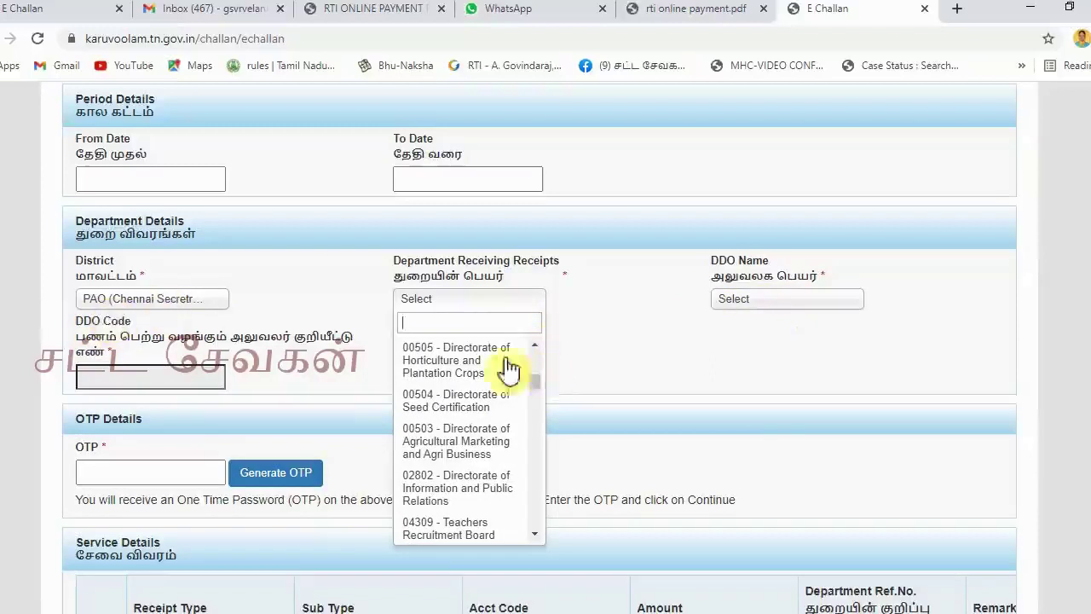
left_click_drag(536, 389, 538, 397)
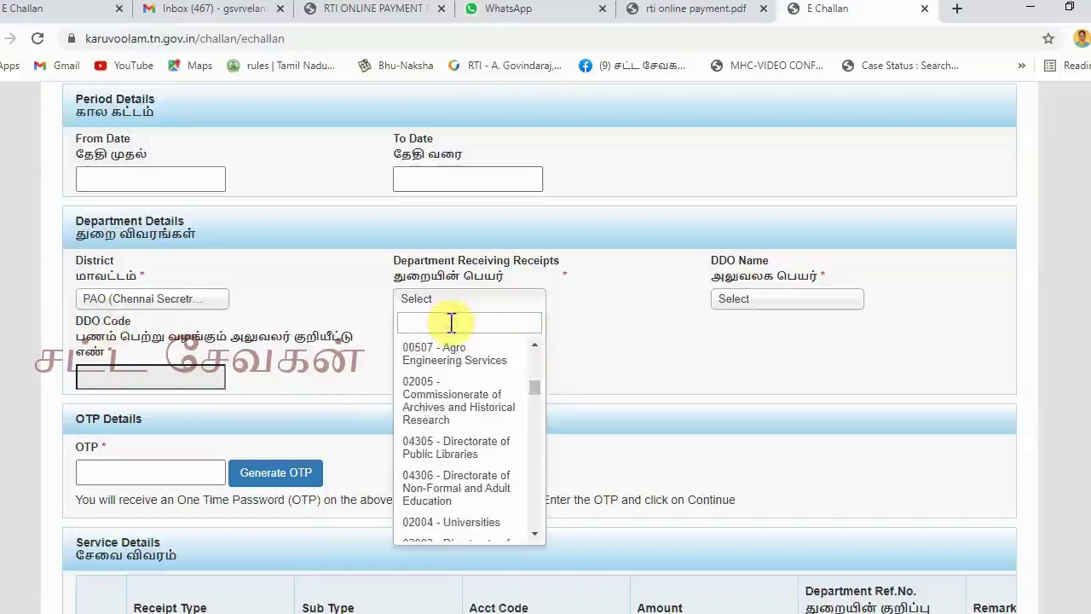
left_click_drag(538, 389, 538, 403)
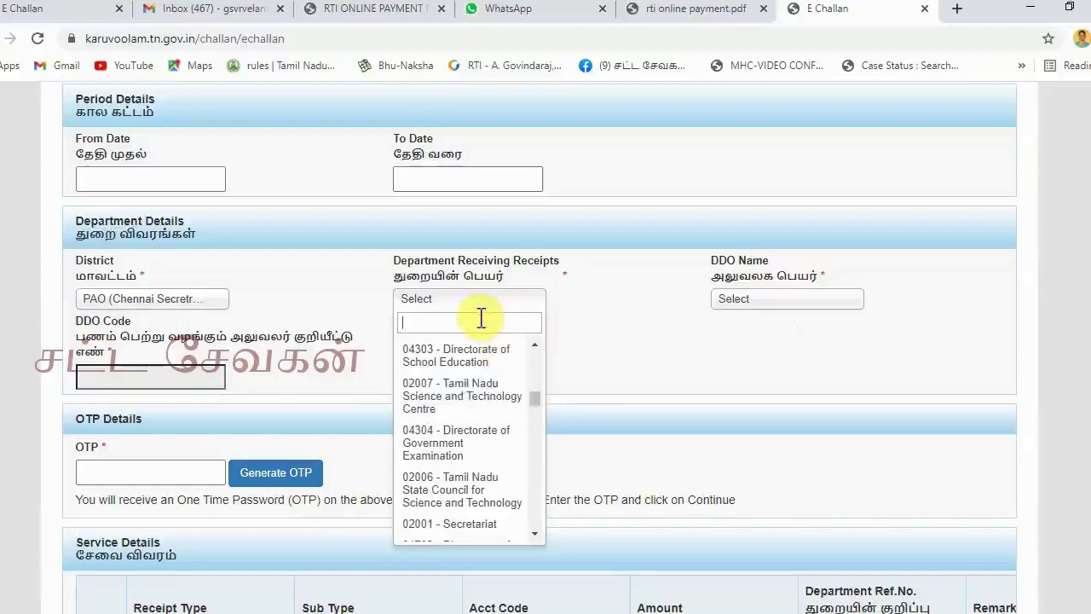
type("03")
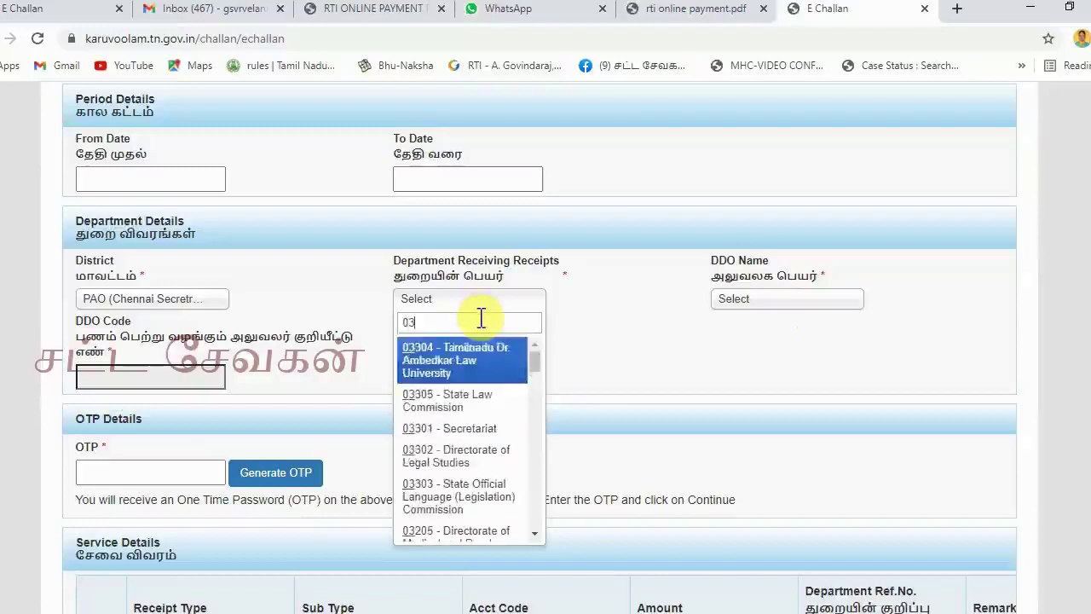
type("501")
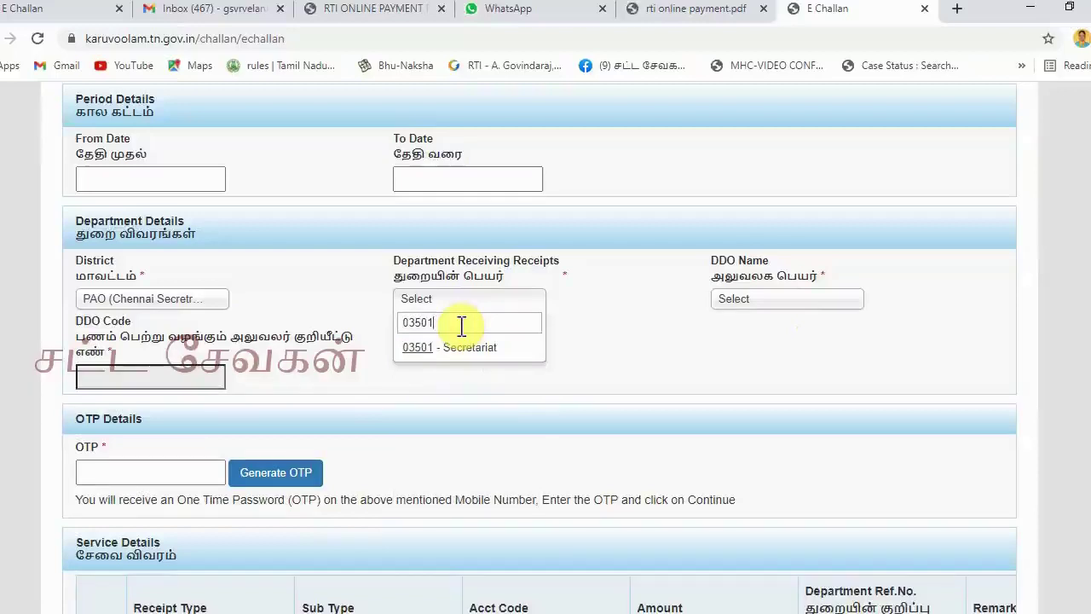
left_click(463, 348)
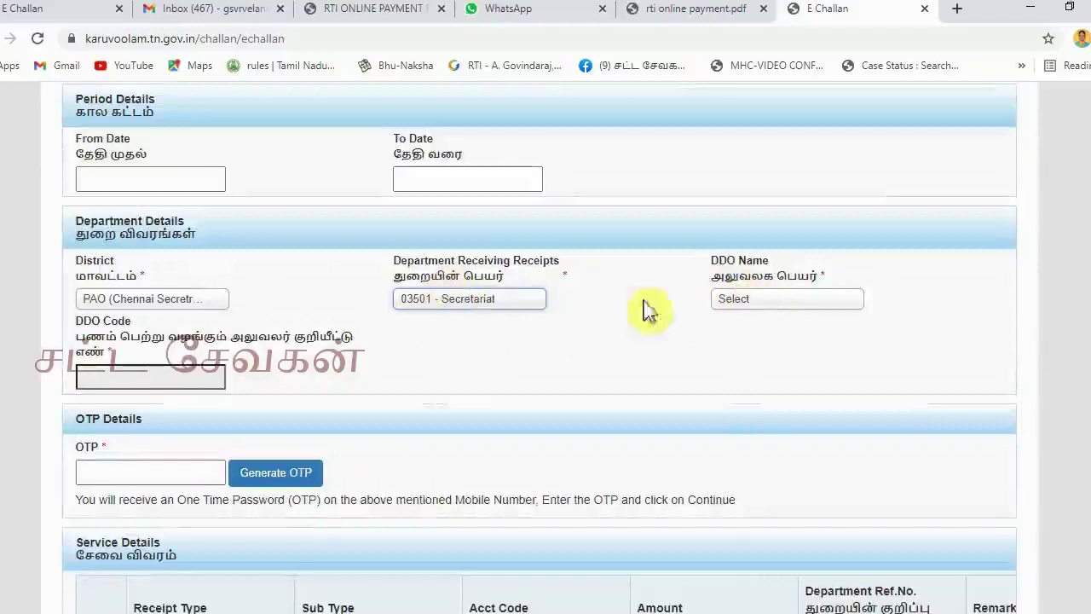
Pick the Financial Adviser and Chief Accounts Officer, Tamil Nadu State Information Commission as DDO
left_click(731, 303)
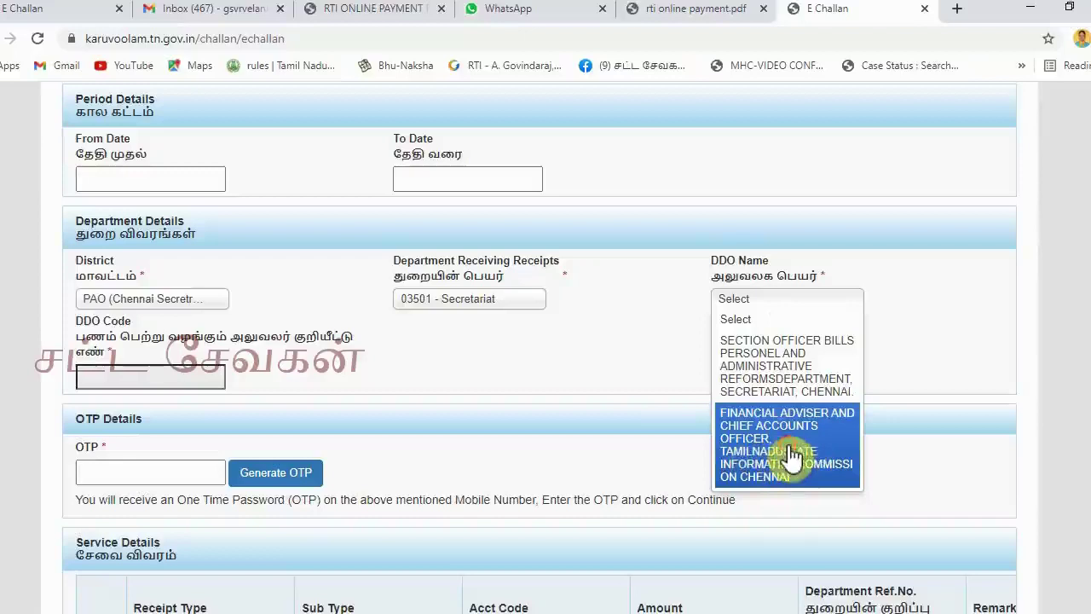
left_click(791, 456)
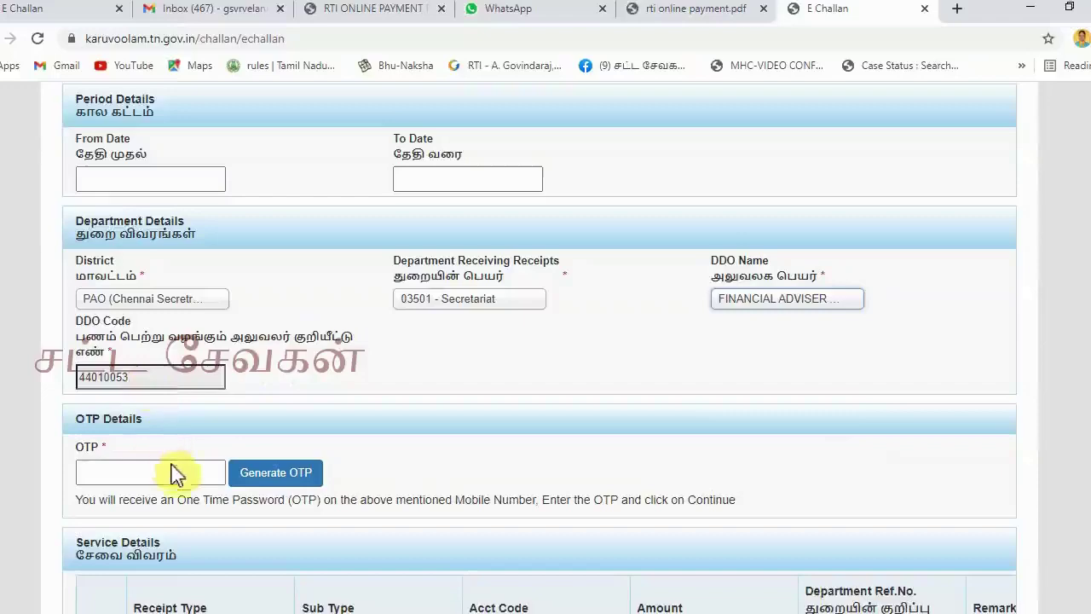
Generate an OTP, enter the received code, verify it and dismiss the confirmation
left_click(196, 475)
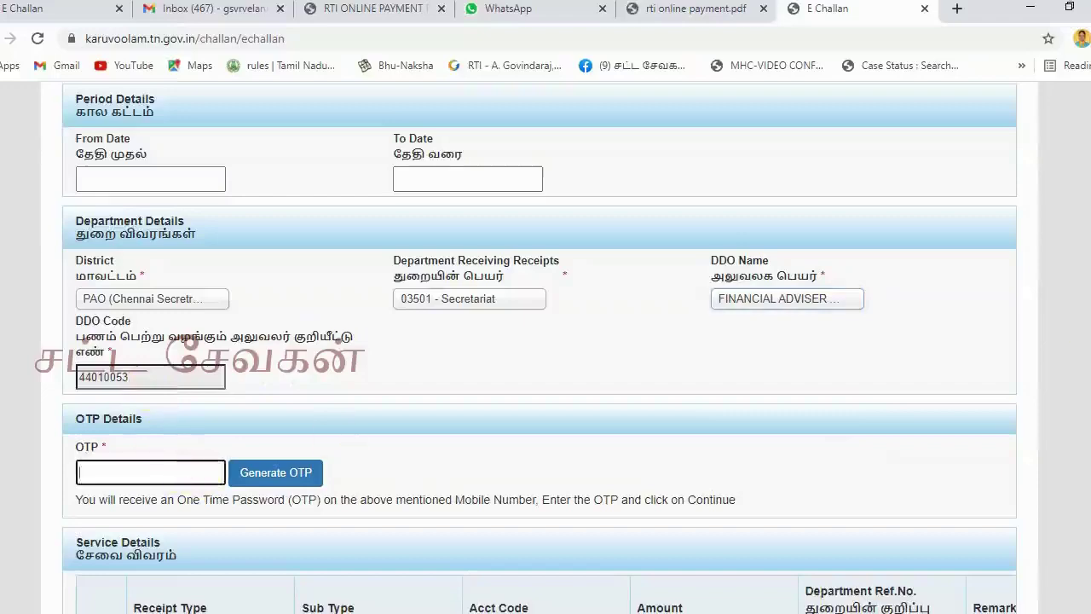
scroll(196, 475, "down", 2)
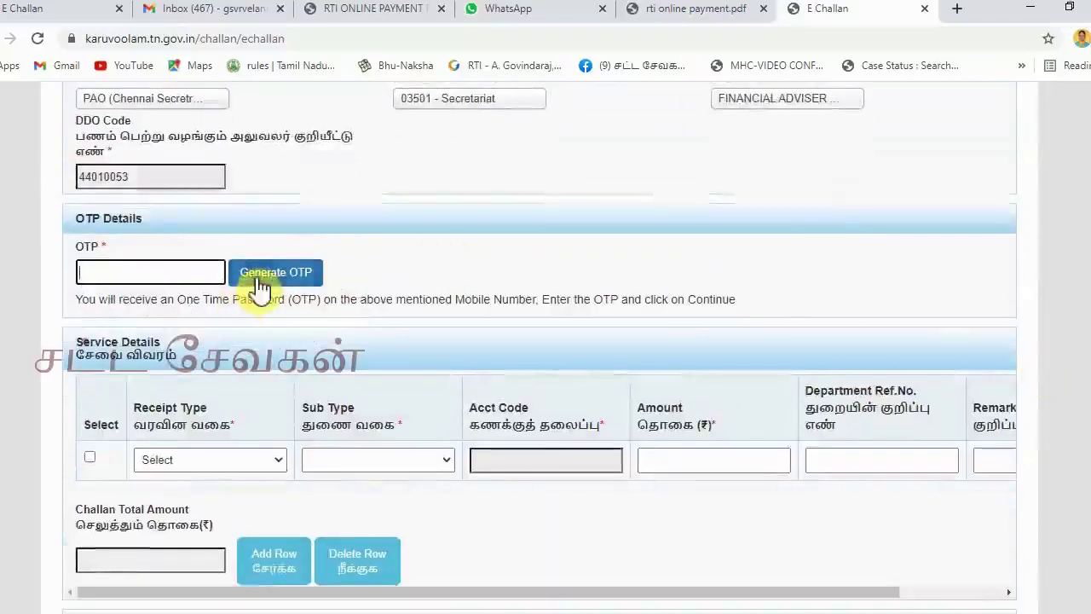
left_click(298, 274)
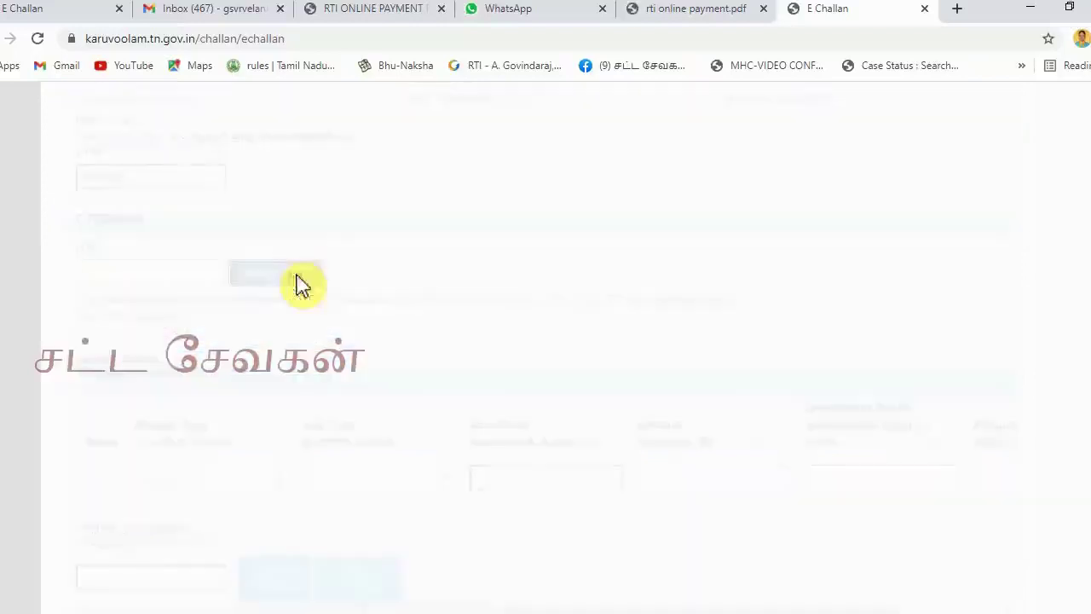
left_click(183, 273)
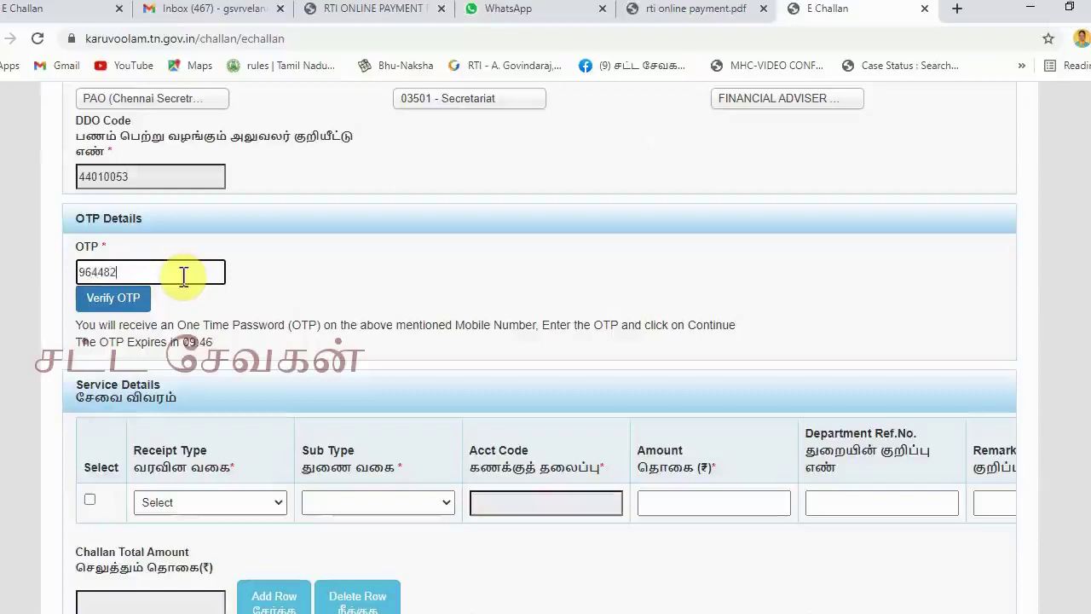
left_click(134, 299)
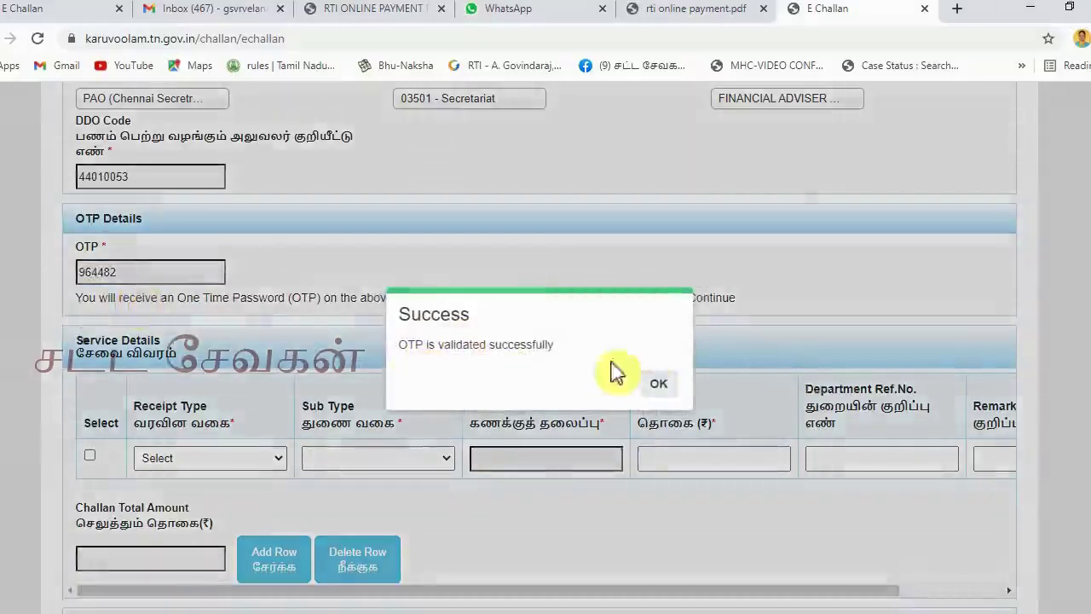
left_click(669, 391)
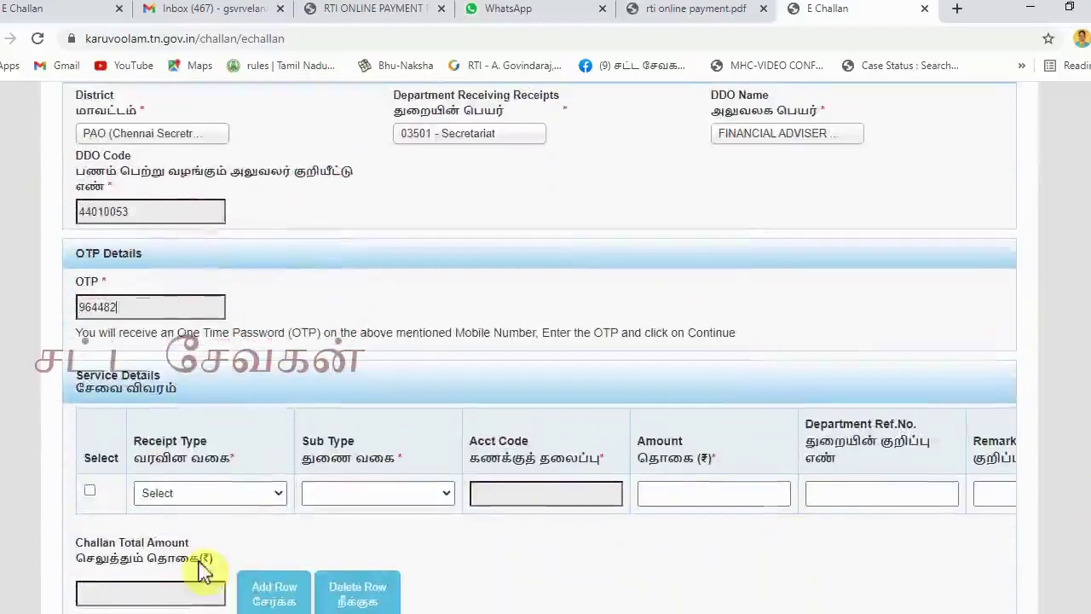
Tick the first Service Details row, leaving its Receipt Type unchosen
left_click(90, 493)
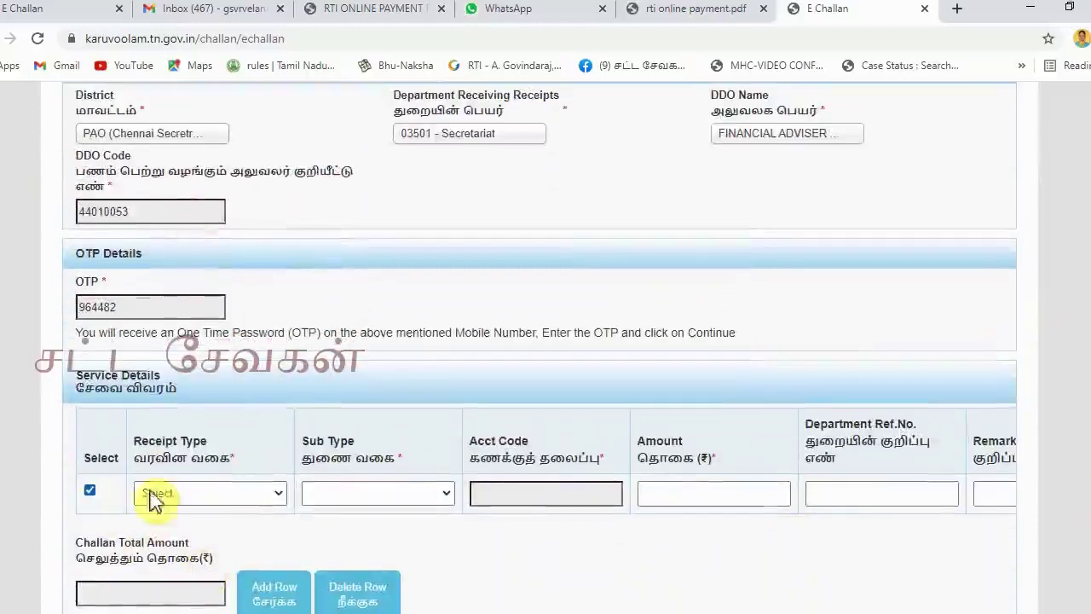
left_click(223, 496)
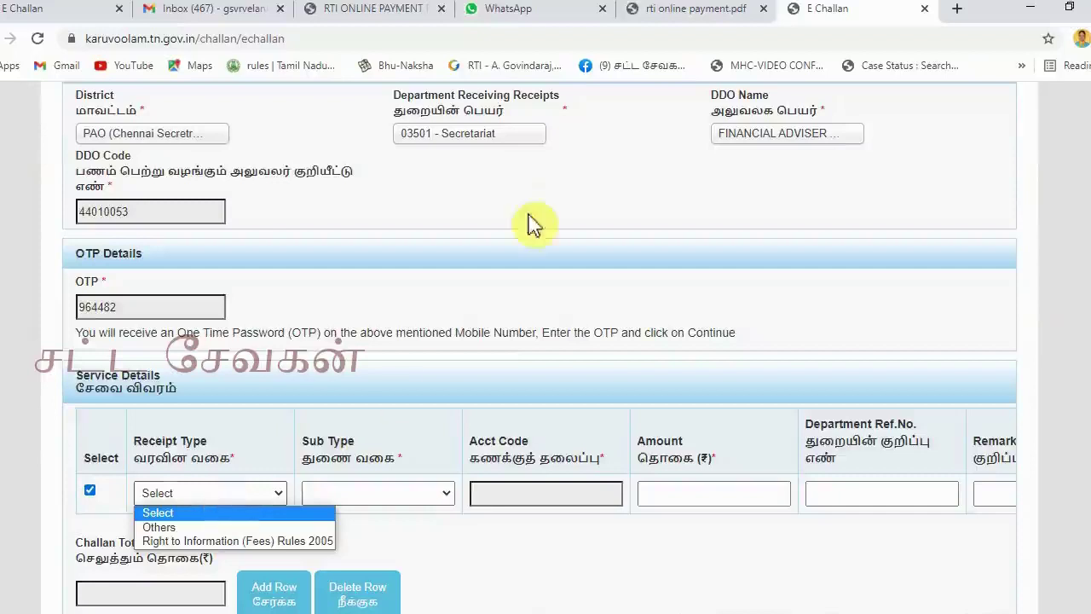
left_click(490, 580)
key("alt+Tab")
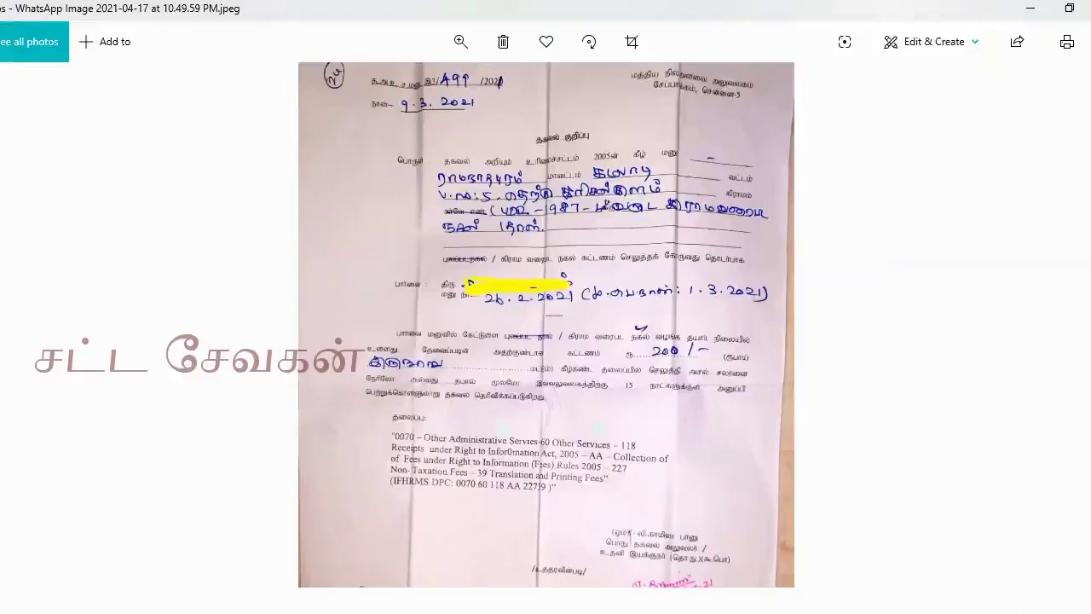
scroll(497, 538, "up", 3)
scroll(503, 537, "up", 1)
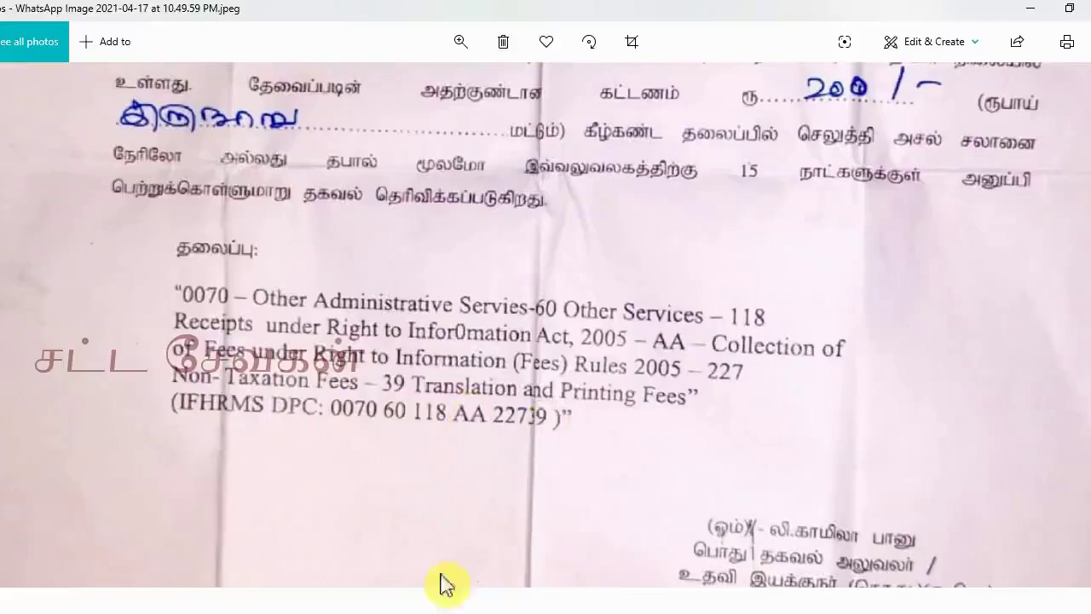
left_click(443, 612)
left_click(525, 611)
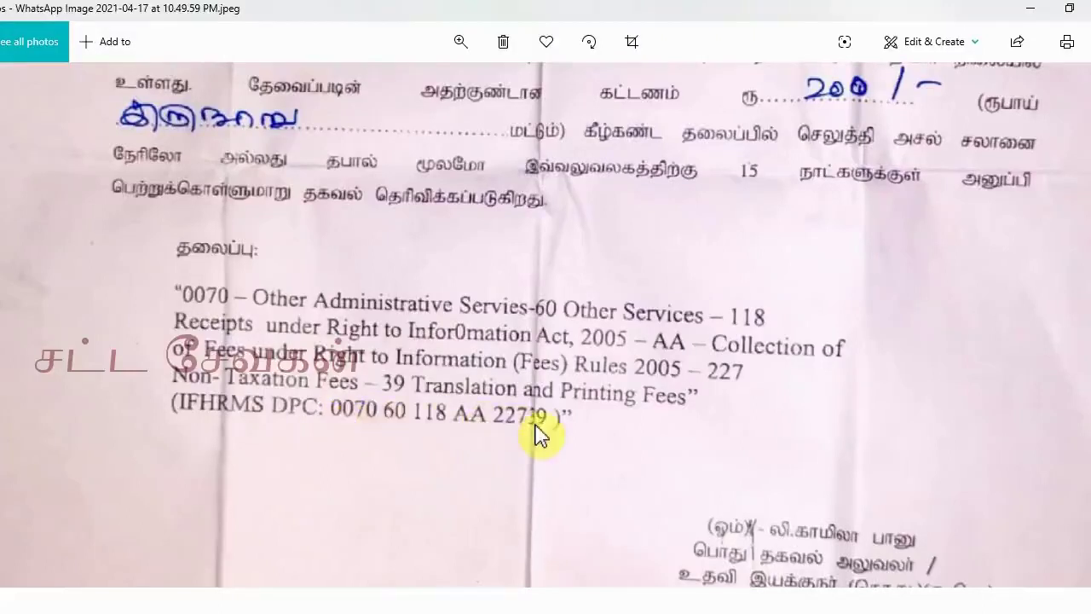
left_click(431, 609)
Set the service row's Receipt Type to Others
left_click(239, 494)
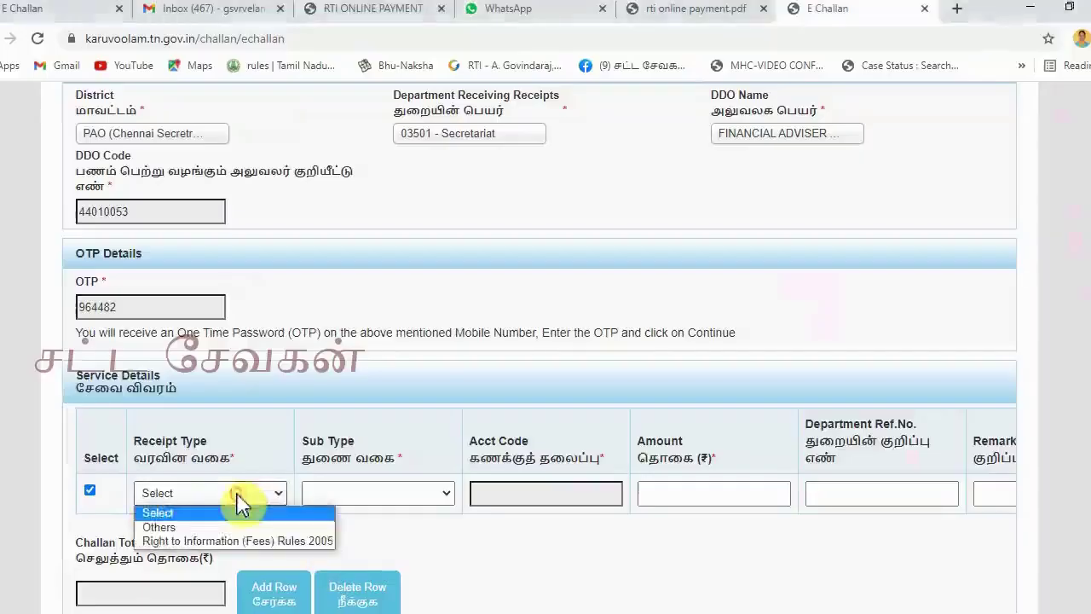
left_click(503, 608)
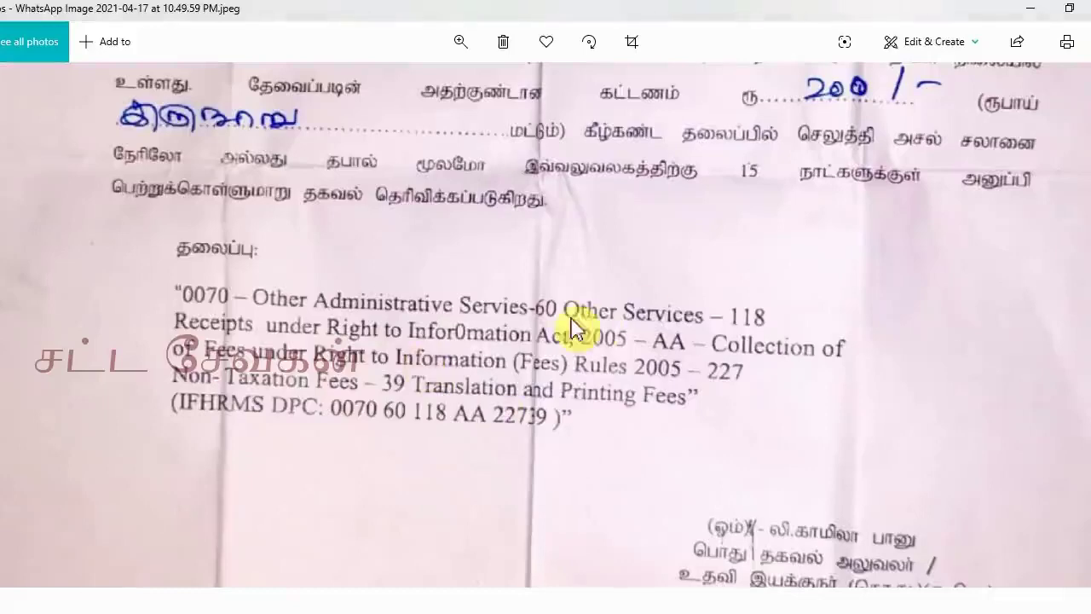
left_click(440, 604)
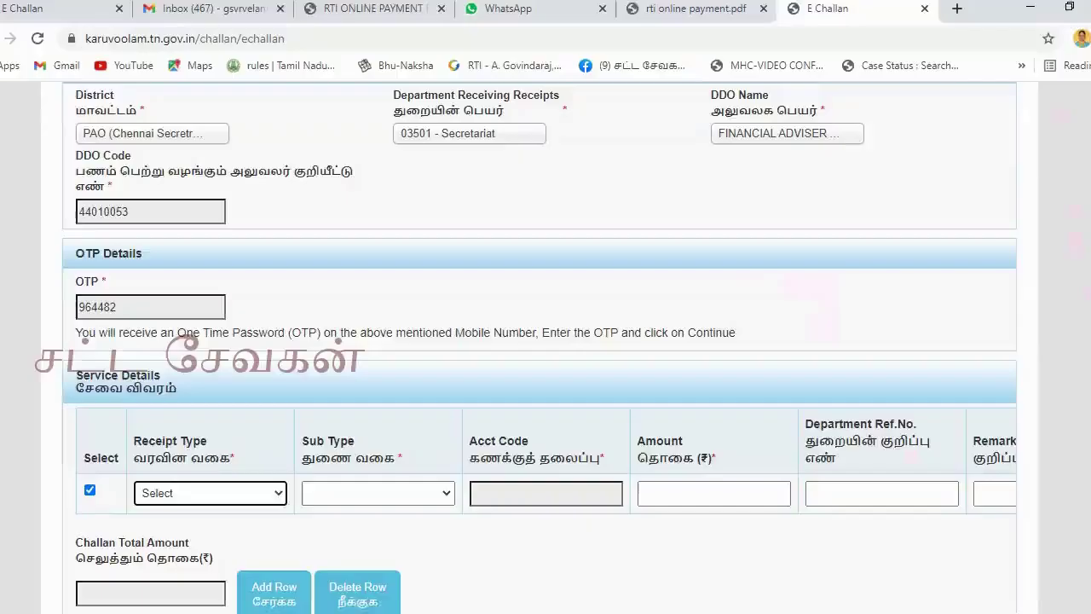
left_click(207, 493)
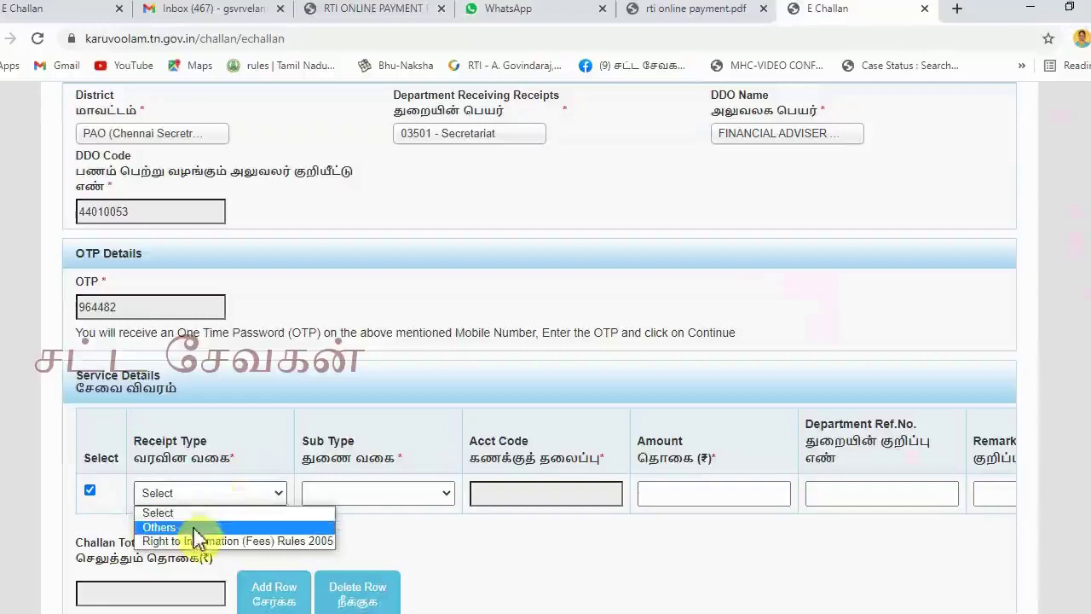
left_click(199, 538)
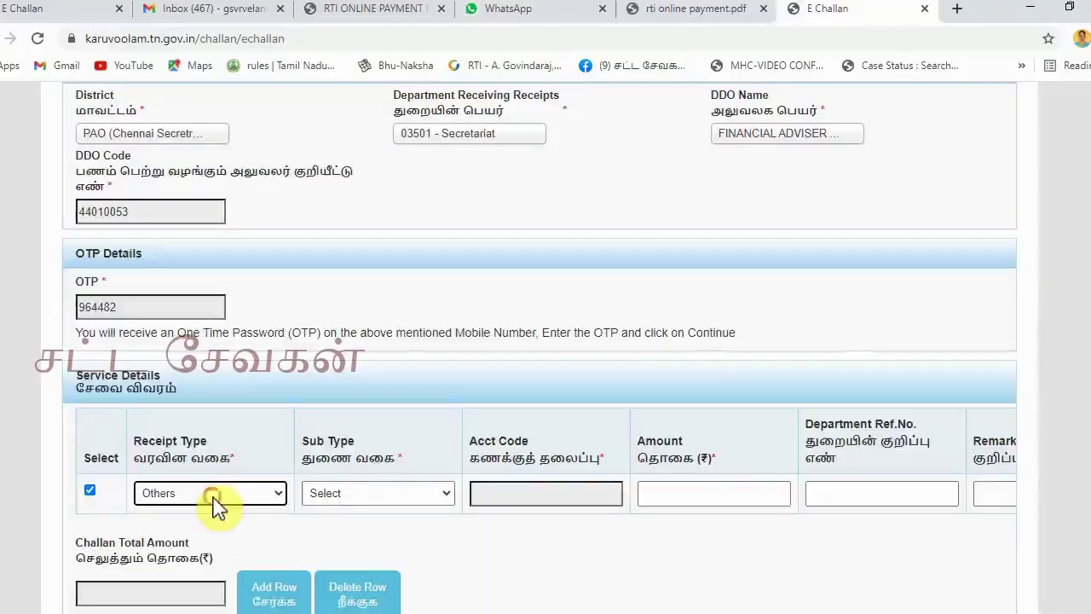
left_click(214, 497)
left_click(216, 540)
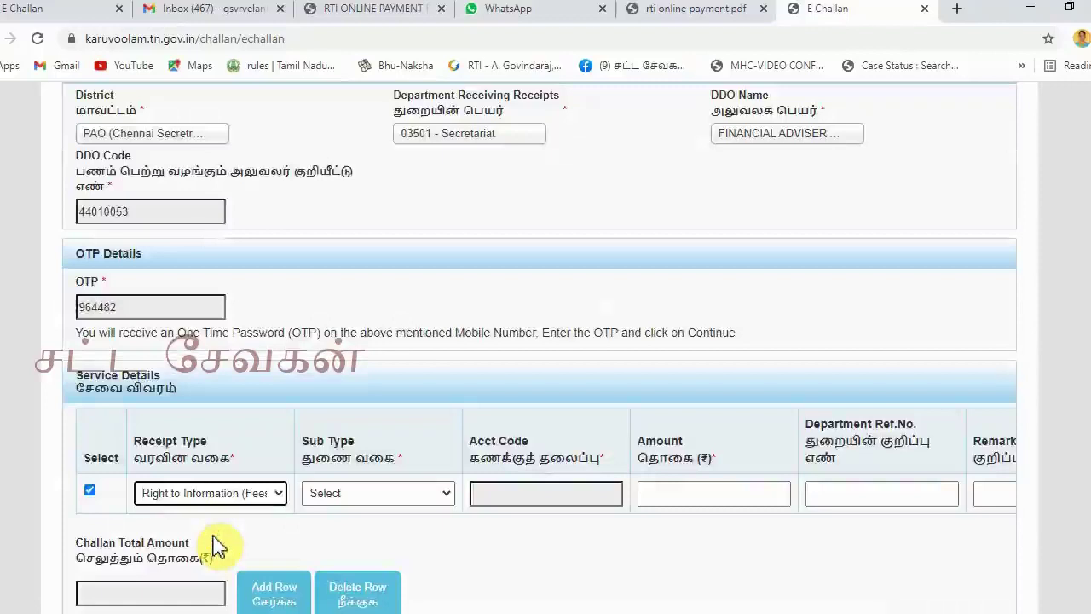
left_click(253, 494)
left_click(198, 528)
Choose Translation and Printing Fees as Sub Type and check the code against the RTI letter
left_click(345, 496)
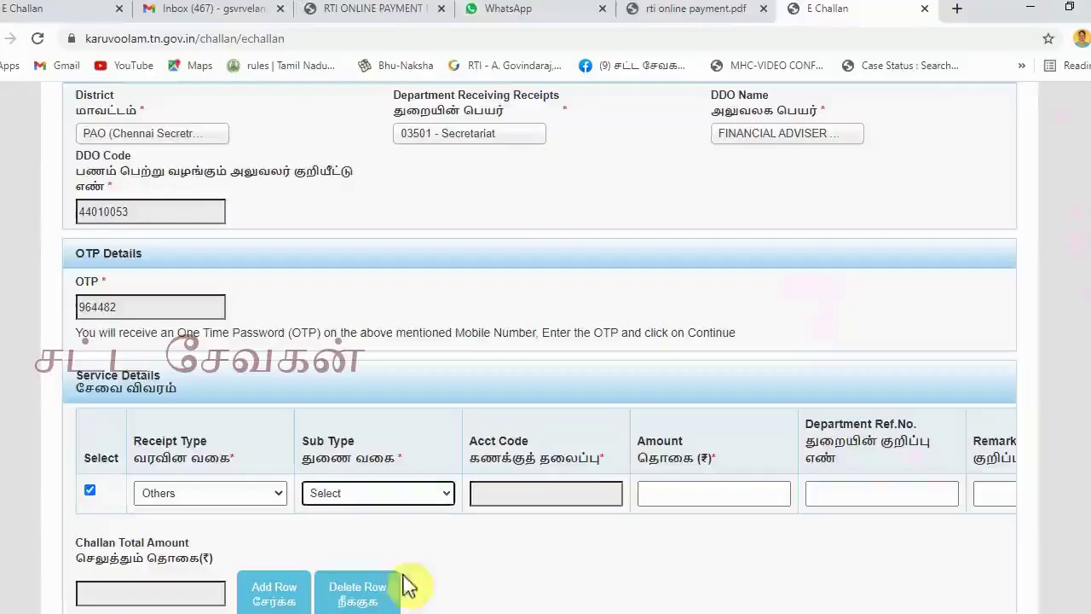
left_click(378, 494)
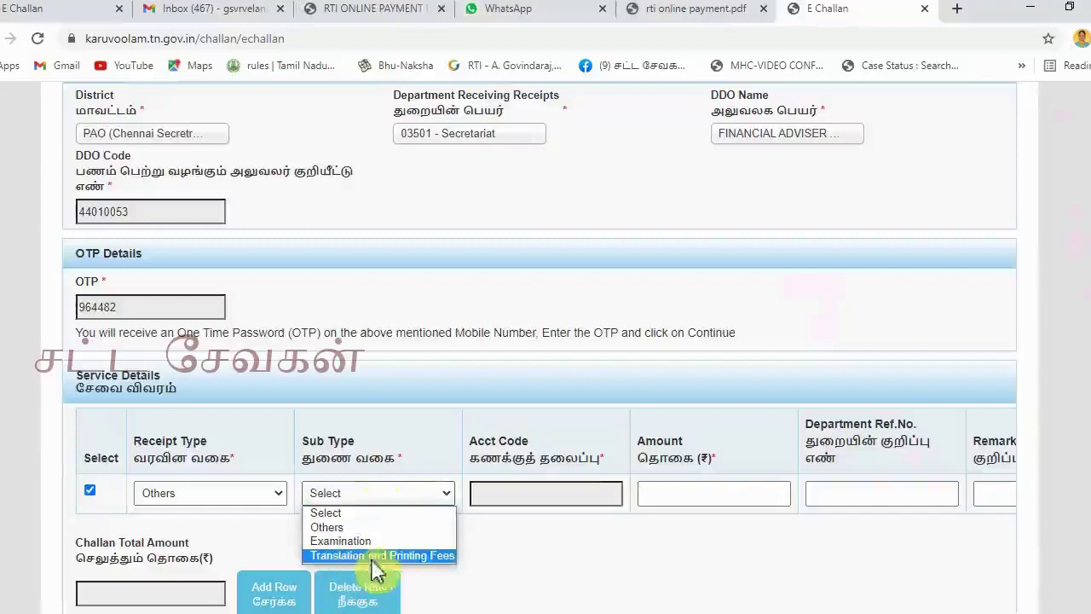
left_click(416, 558)
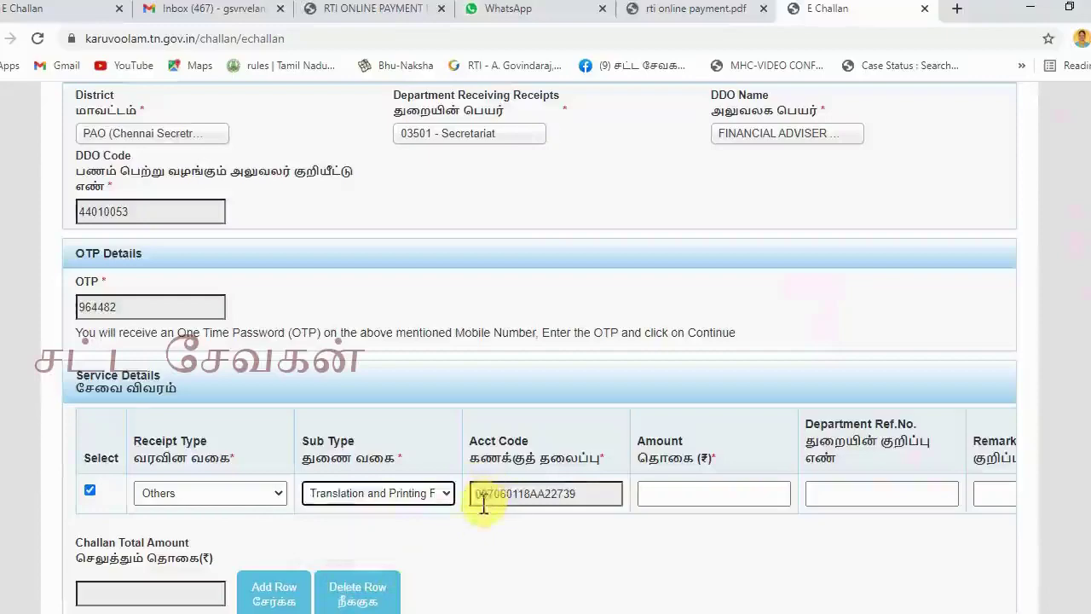
key("alt+Tab")
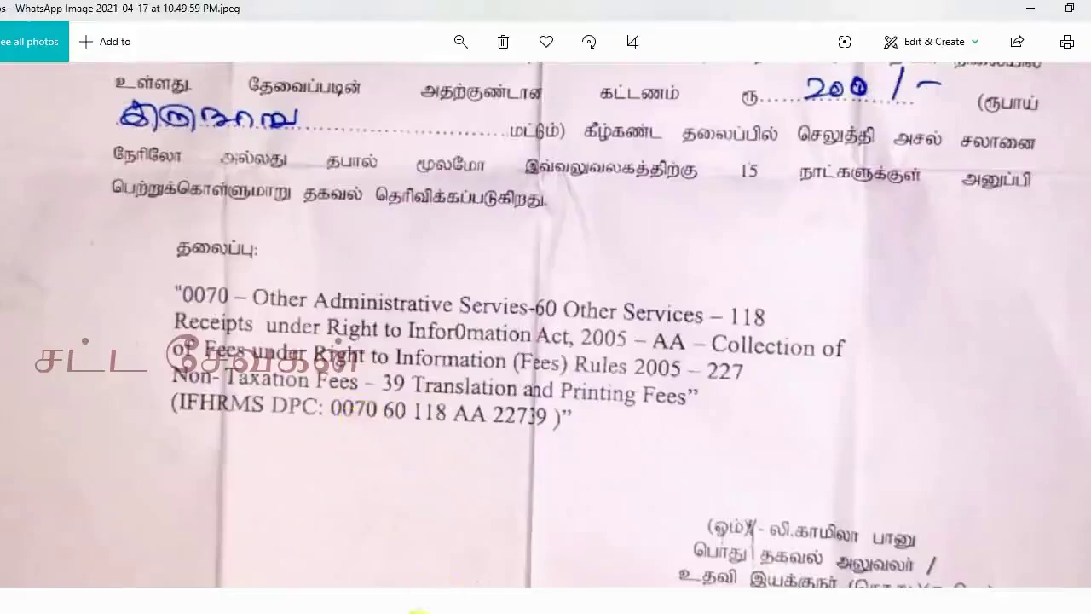
key("alt+Tab")
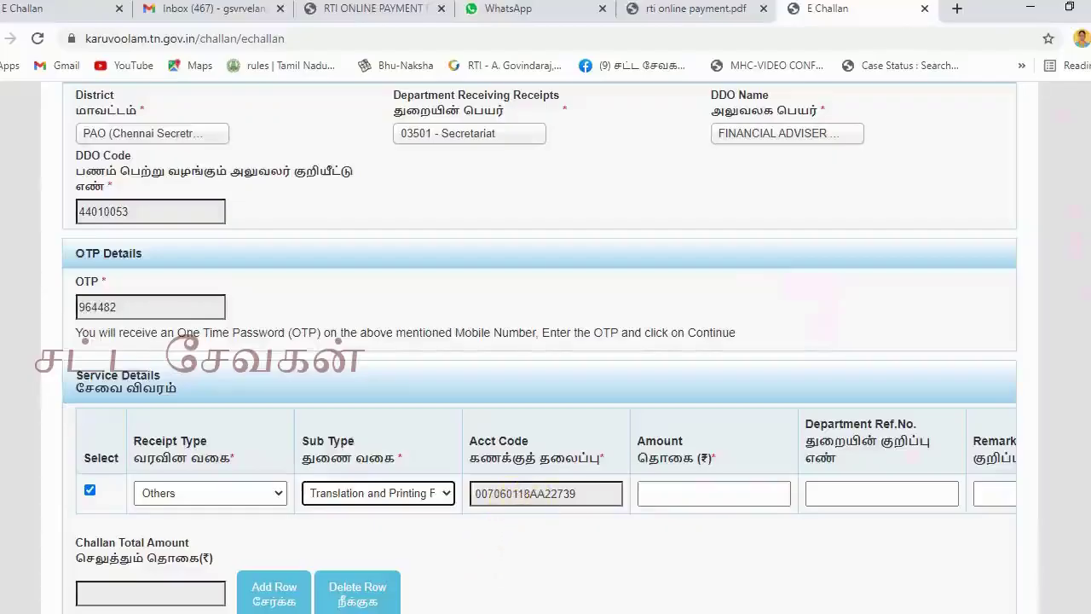
key("alt+Tab")
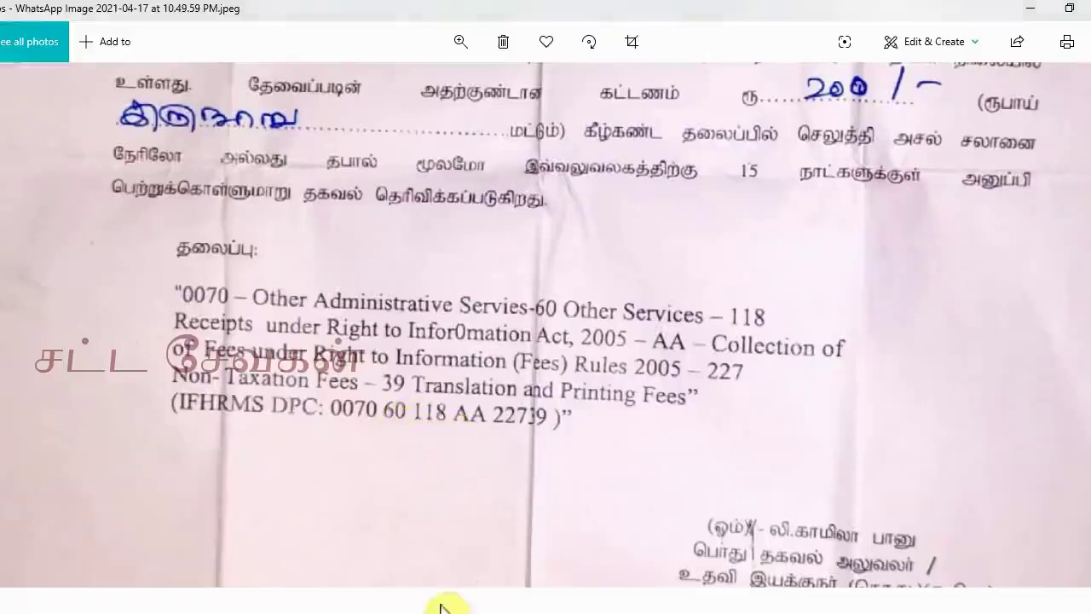
key("alt+Tab")
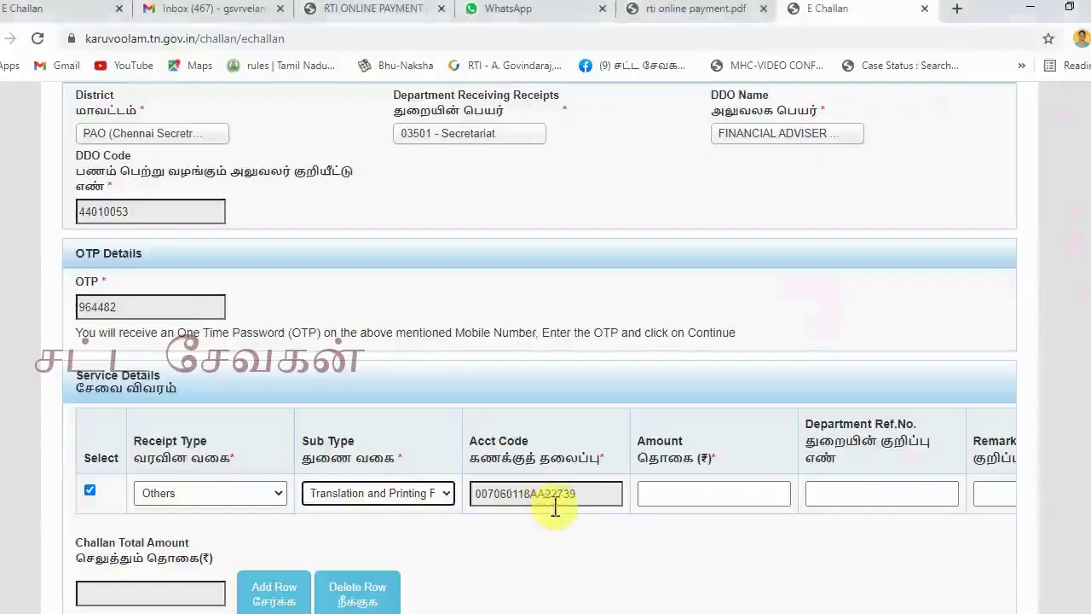
left_click(548, 612)
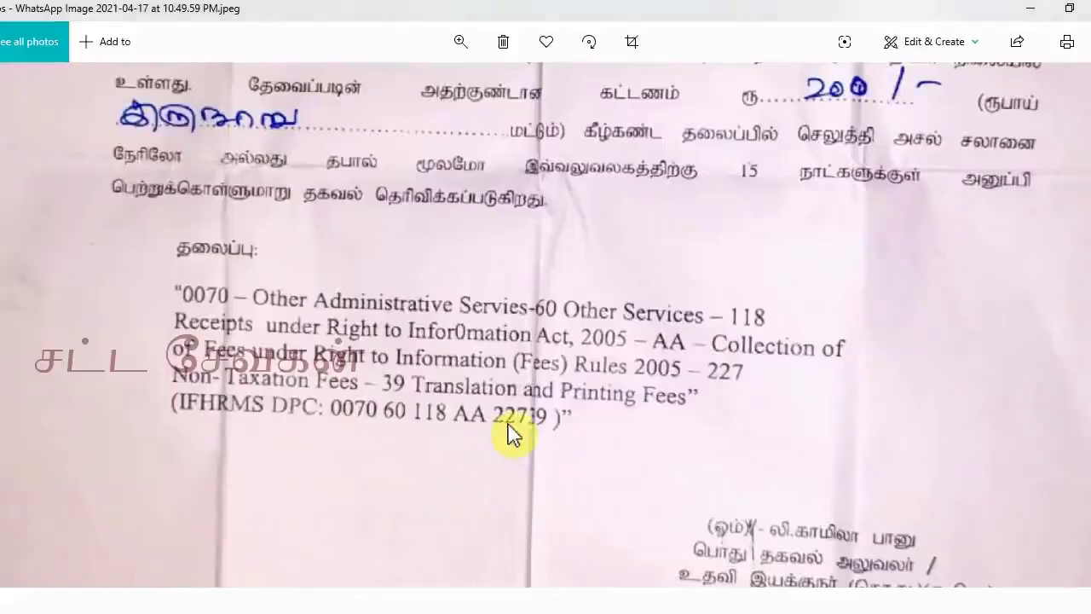
left_click(446, 601)
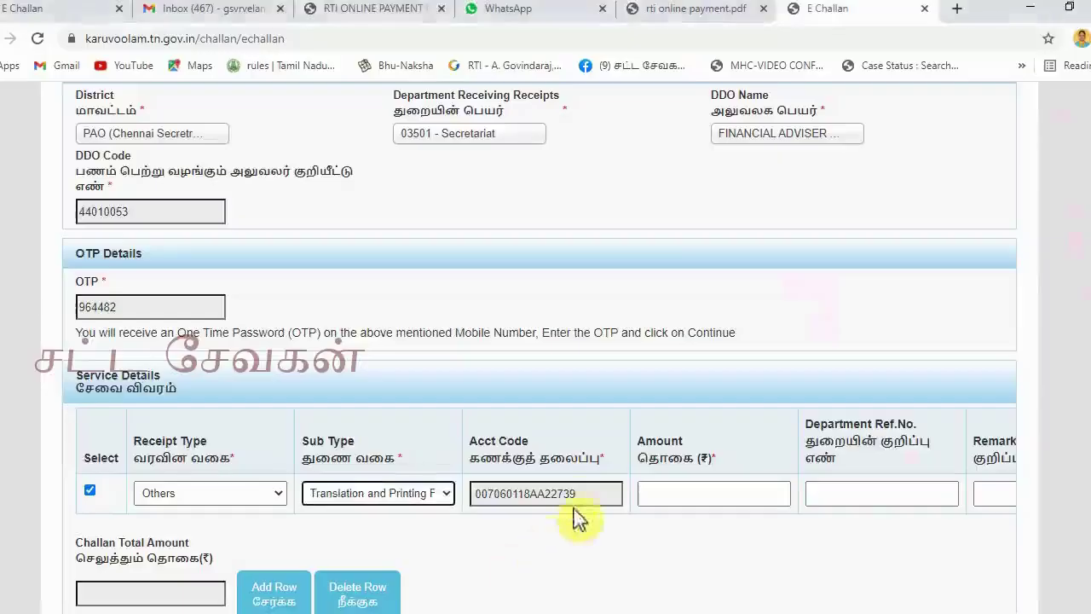
left_click(552, 609)
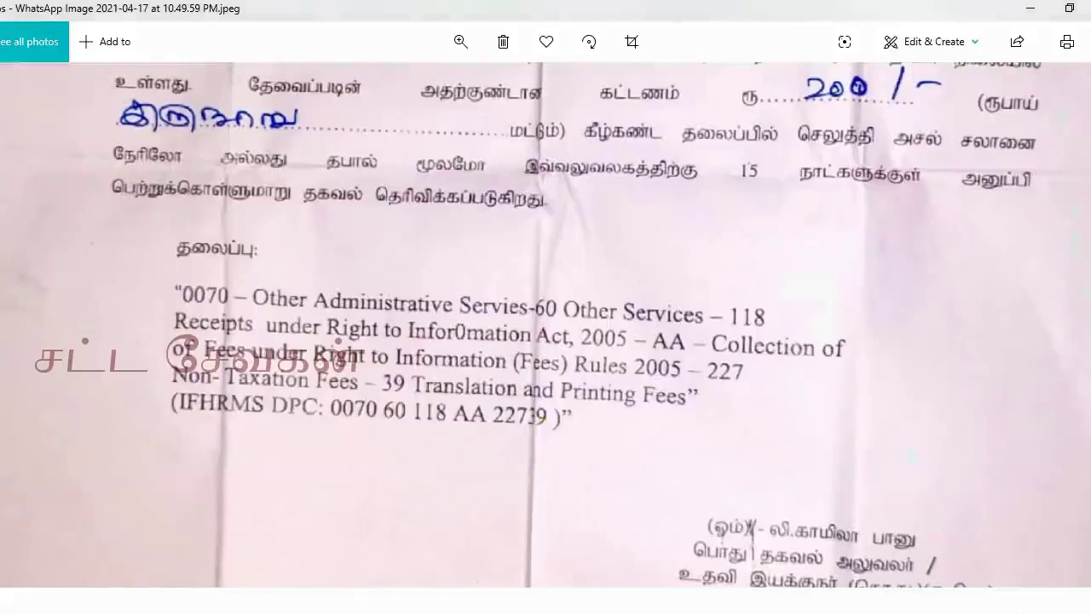
left_click(447, 601)
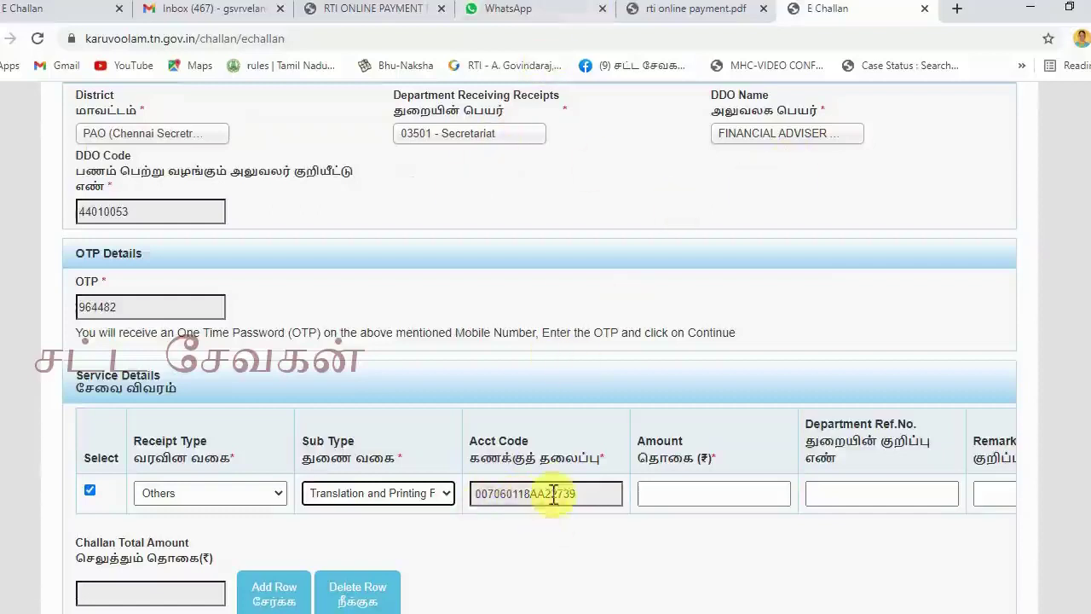
left_click_drag(204, 460, 219, 506)
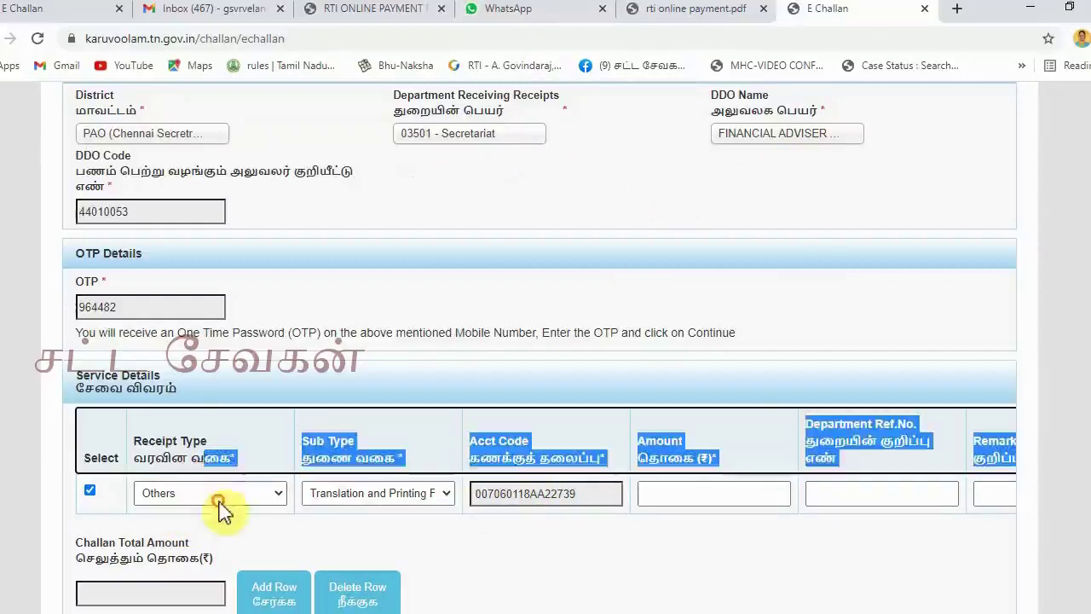
Set Receipt Type and Sub Type to Right to Information (Fees), checking the RTI letter
left_click(219, 507)
left_click(217, 544)
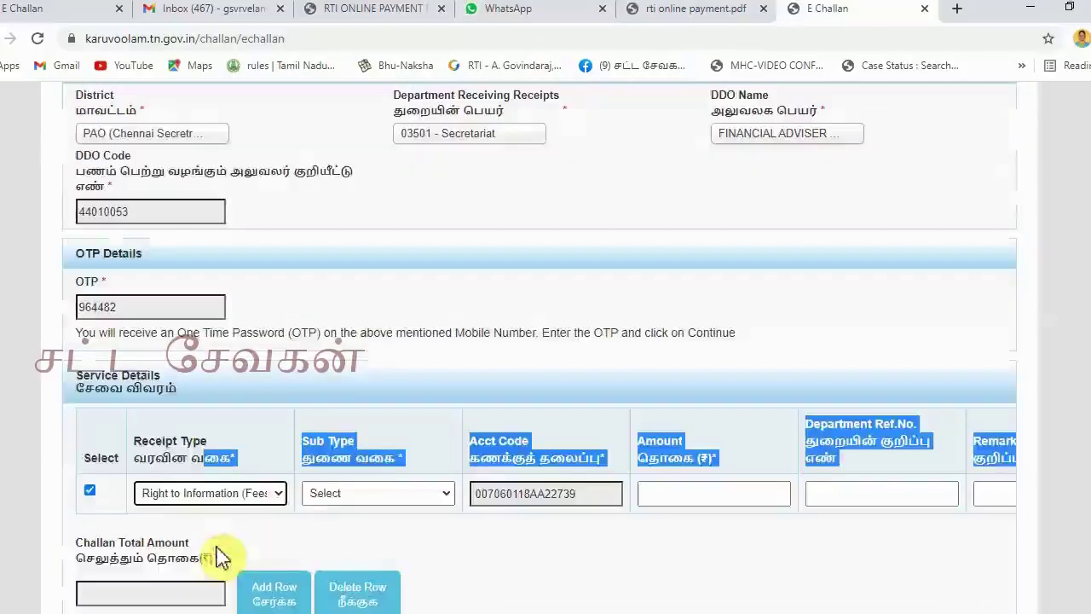
left_click(359, 499)
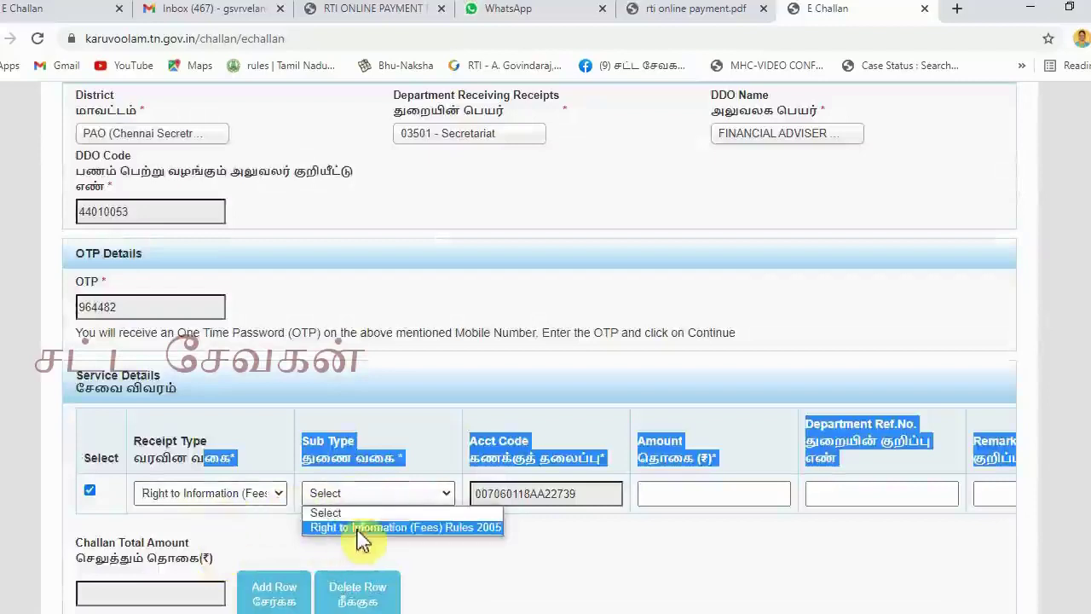
left_click(396, 528)
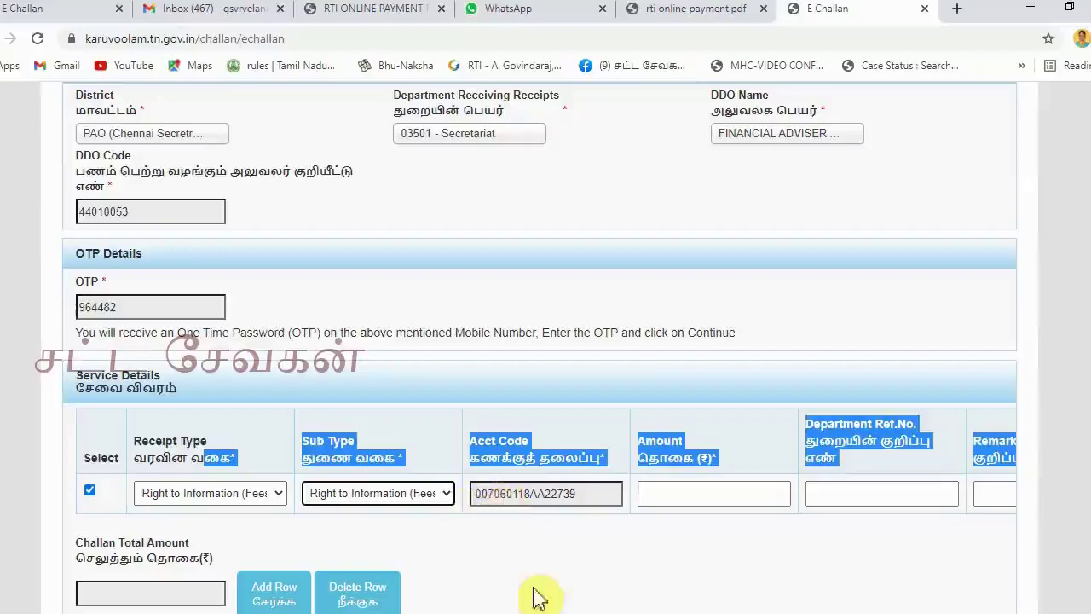
key("alt+Tab")
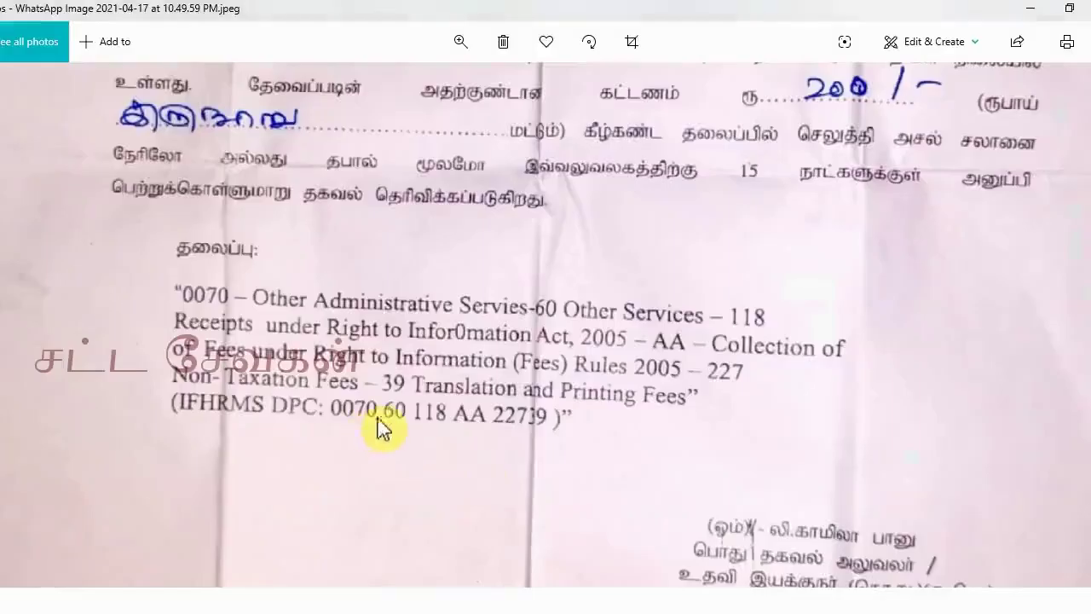
key("alt+Tab")
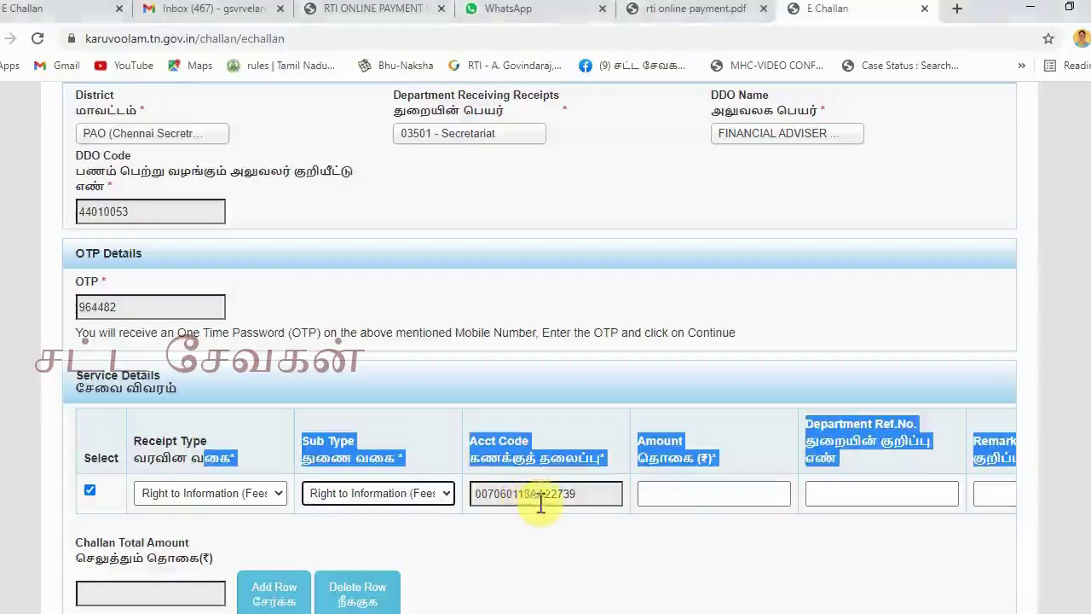
key("alt+Tab")
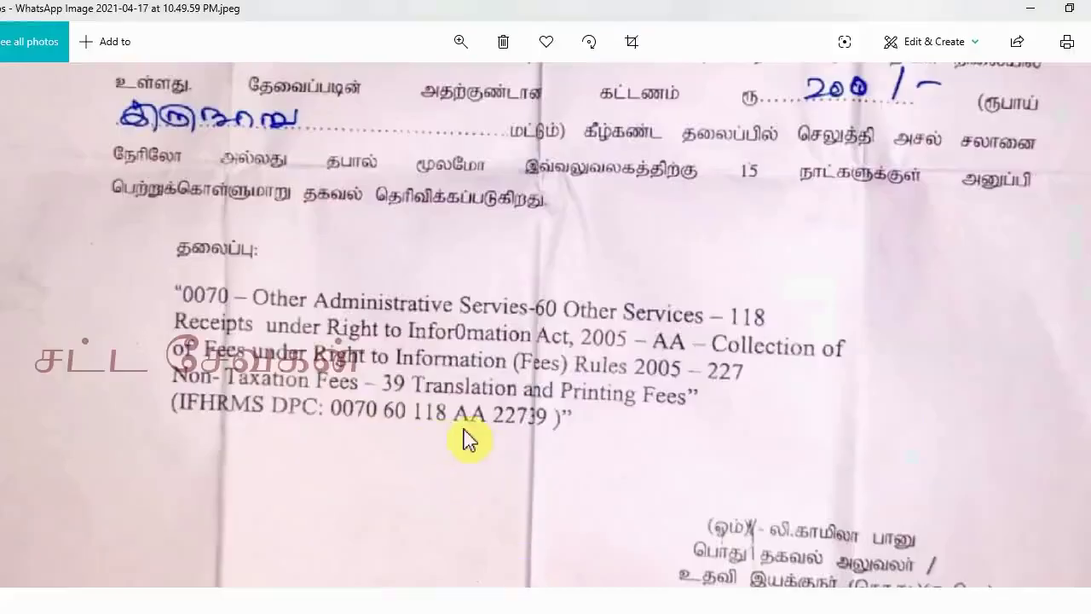
key("alt+Tab")
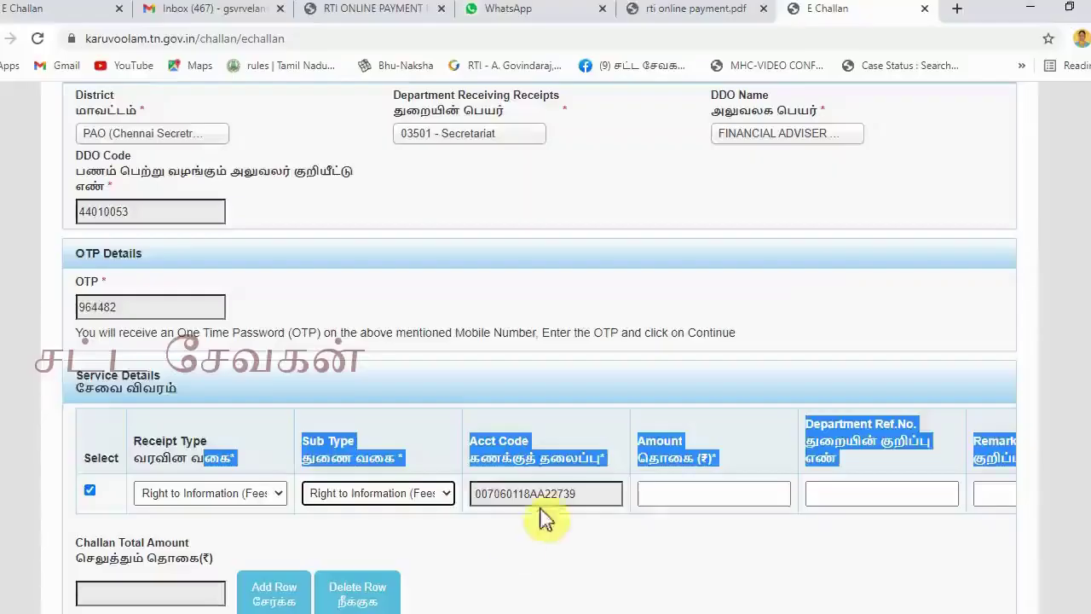
Enter the 200 fee amount and go through Ref.No. and Remarks, consulting the RTI letter
left_click(669, 494)
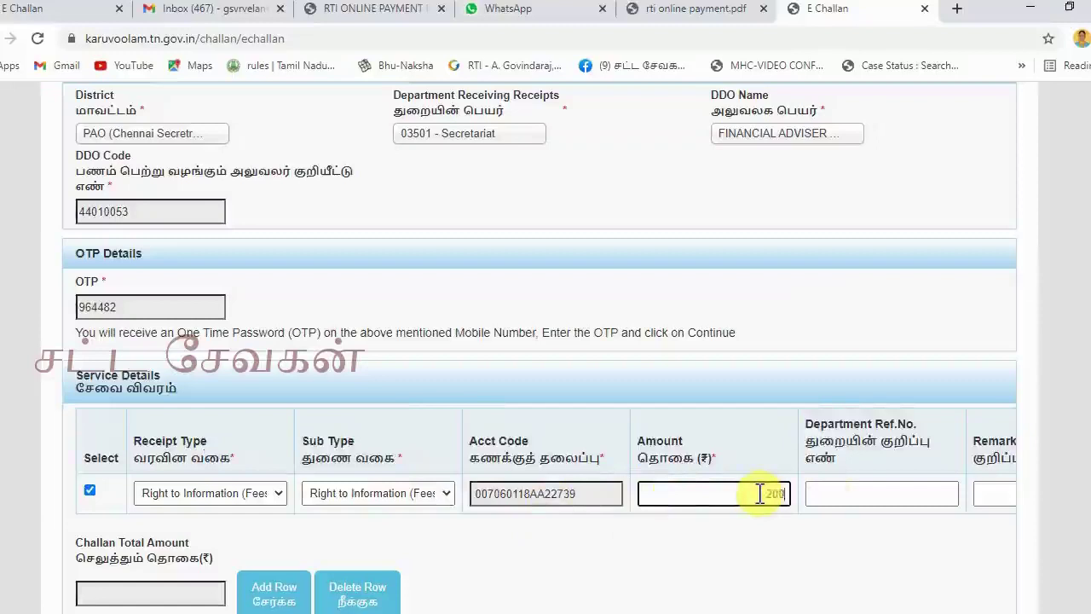
left_click(898, 497)
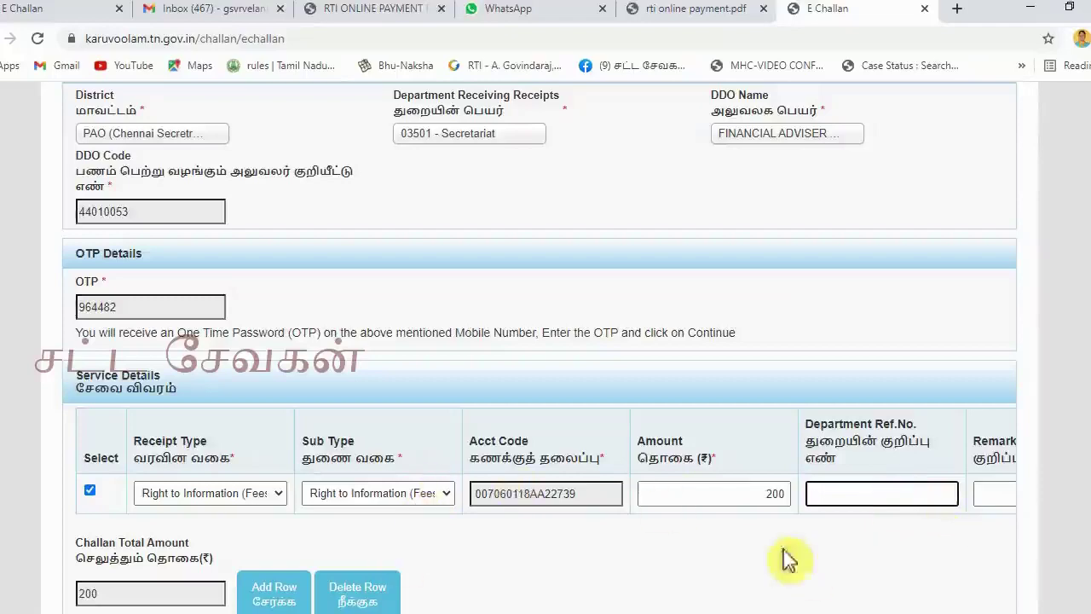
scroll(546, 341, "down", 2)
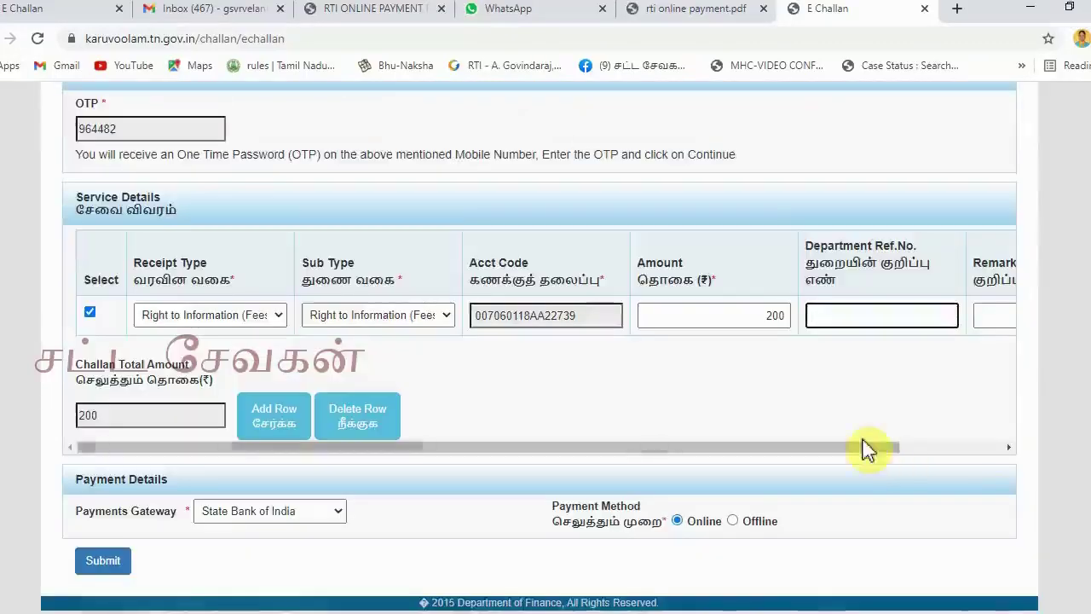
left_click_drag(867, 452, 933, 455)
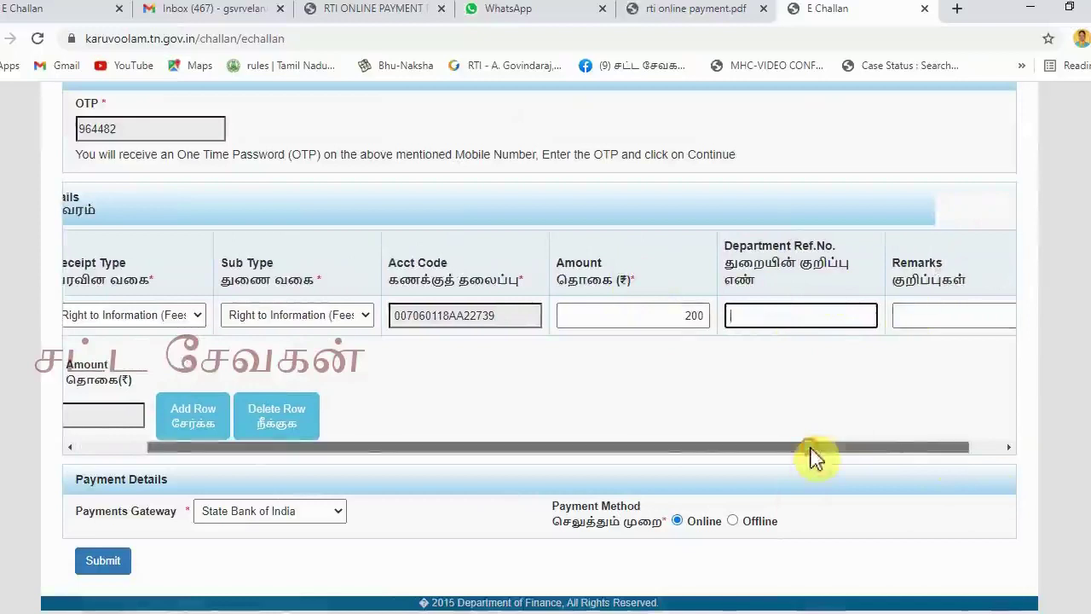
left_click_drag(811, 452, 882, 446)
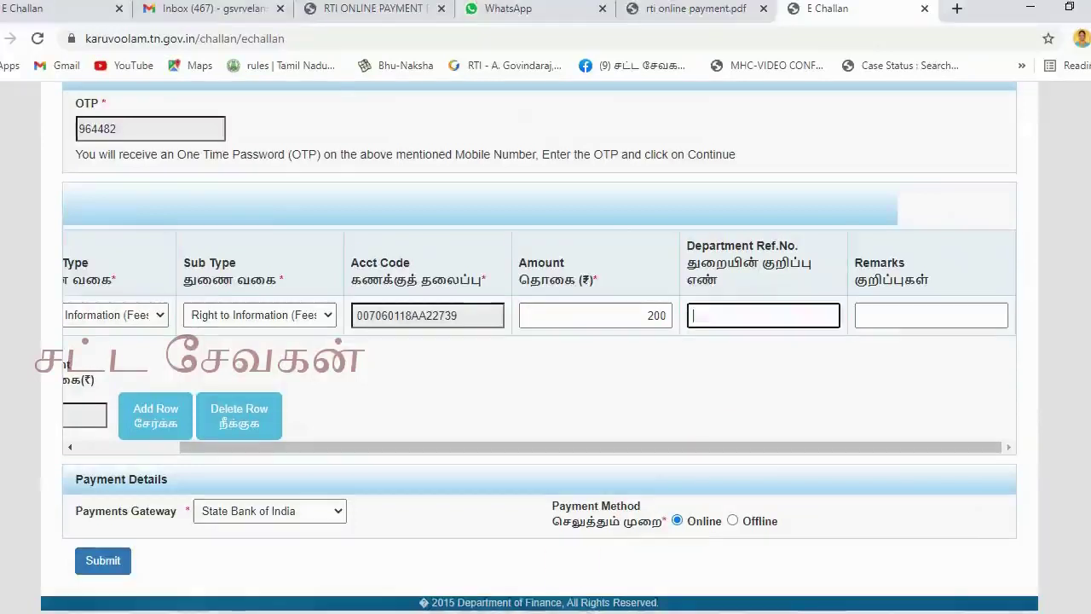
key("alt+Tab")
scroll(545, 427, "down", 4)
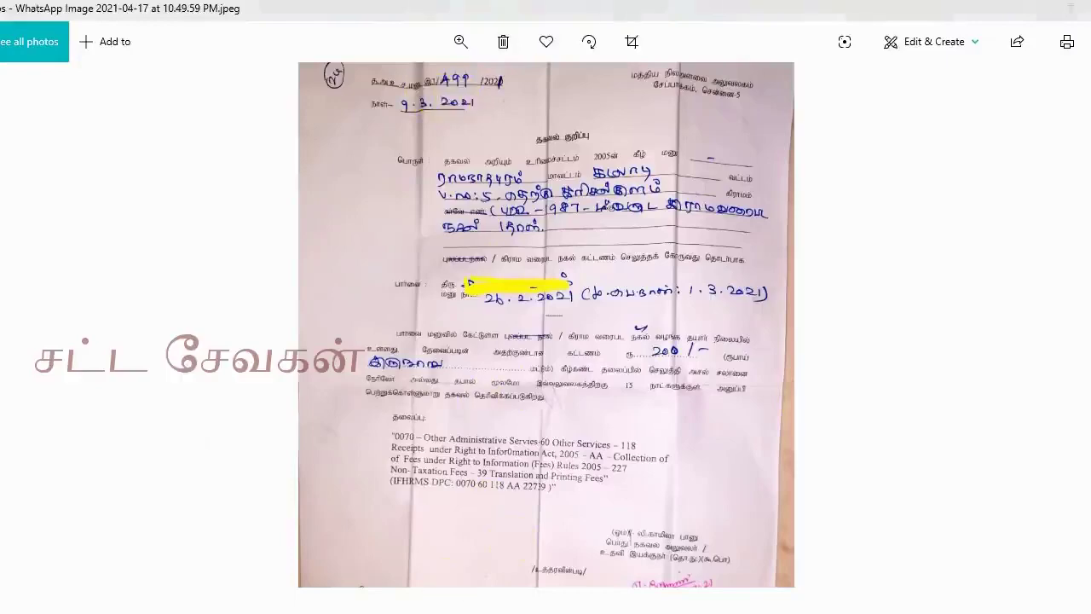
key("alt+Tab")
left_click(755, 312)
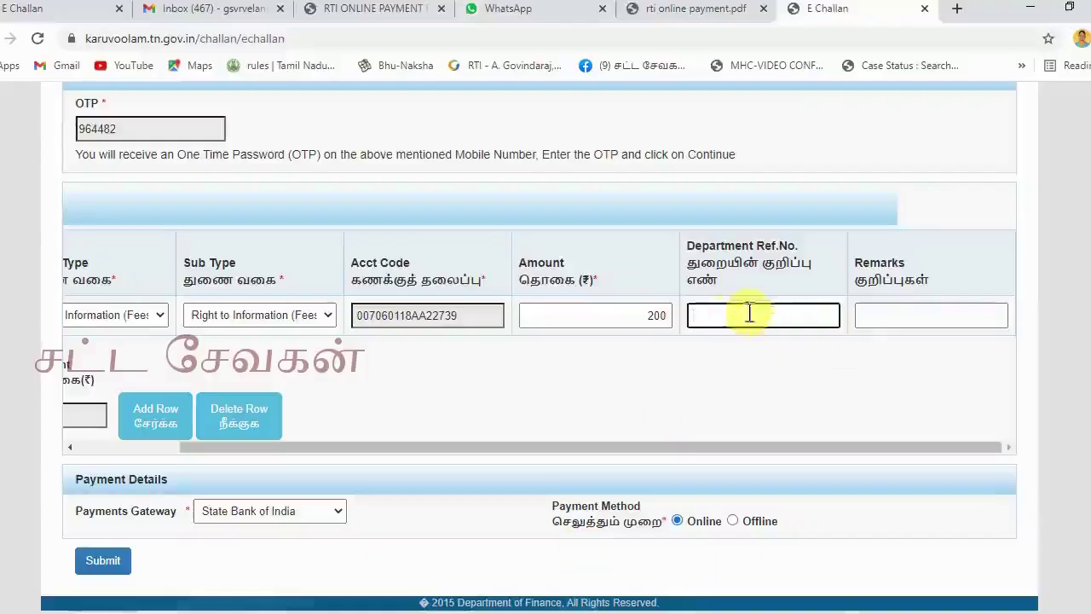
left_click(902, 314)
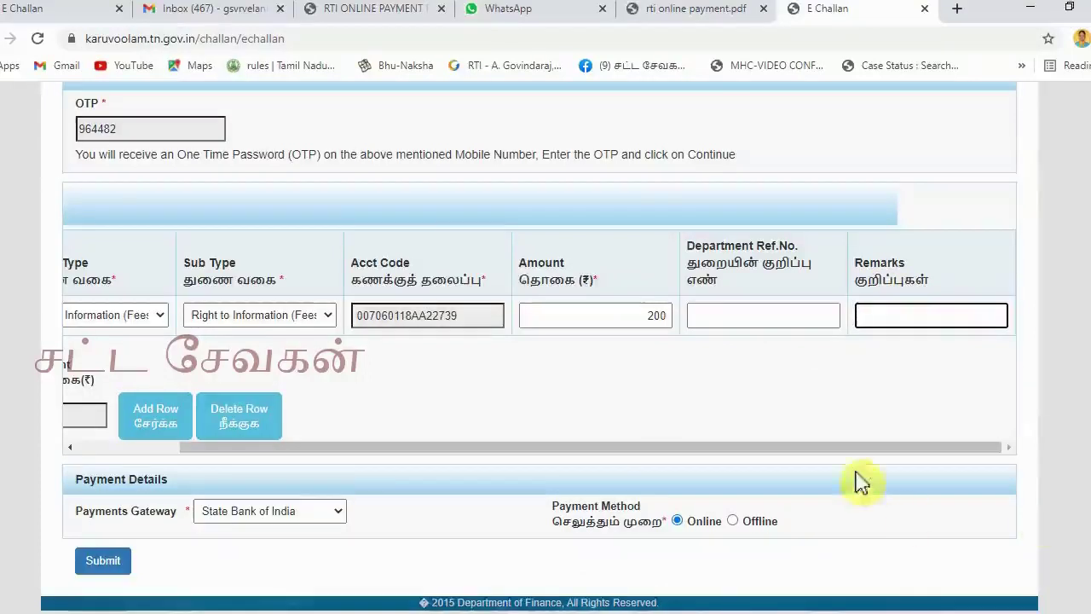
left_click_drag(844, 450, 609, 453)
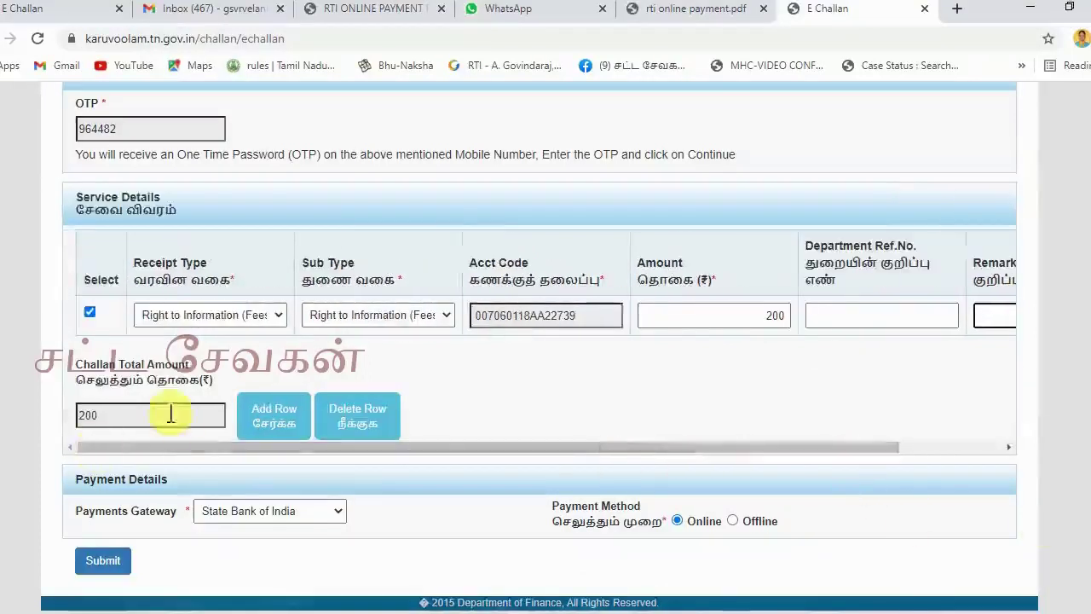
Keep State Bank of India as payment gateway and untick the blank second service row
left_click(273, 430)
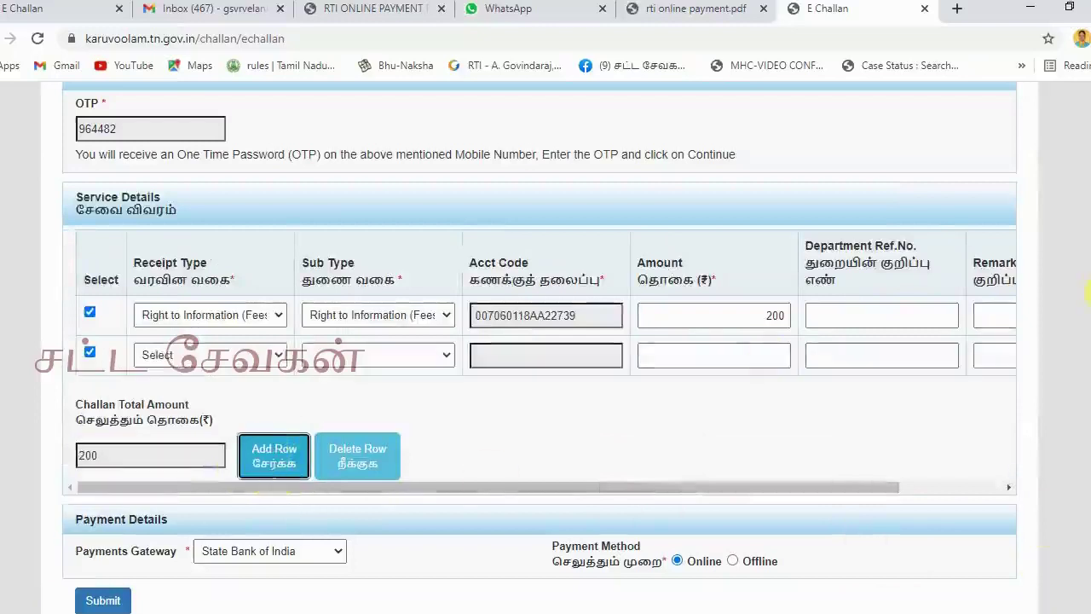
scroll(541, 347, "down", 1)
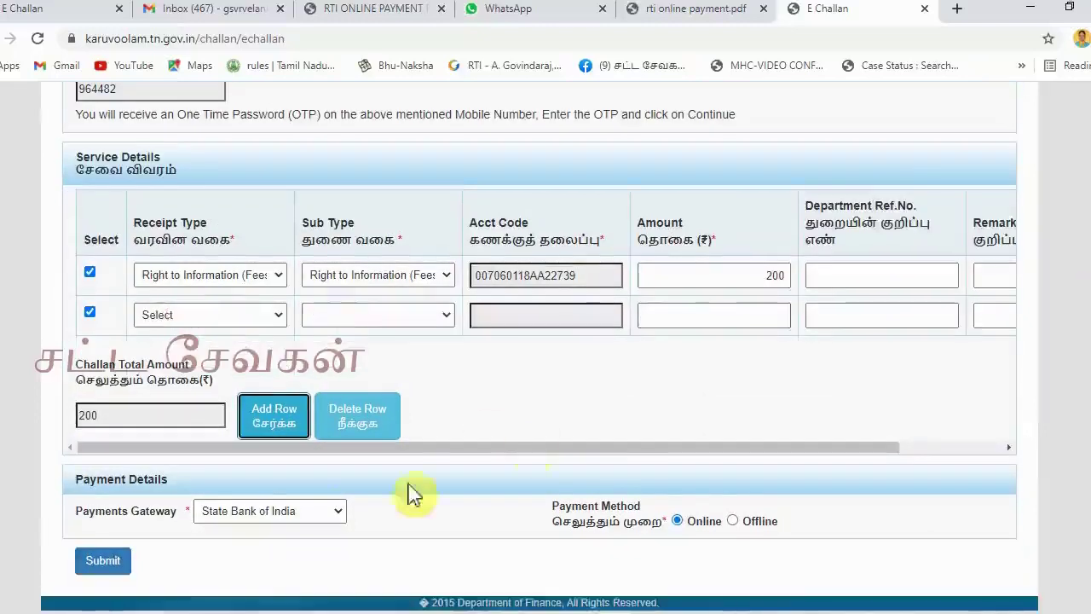
left_click(309, 511)
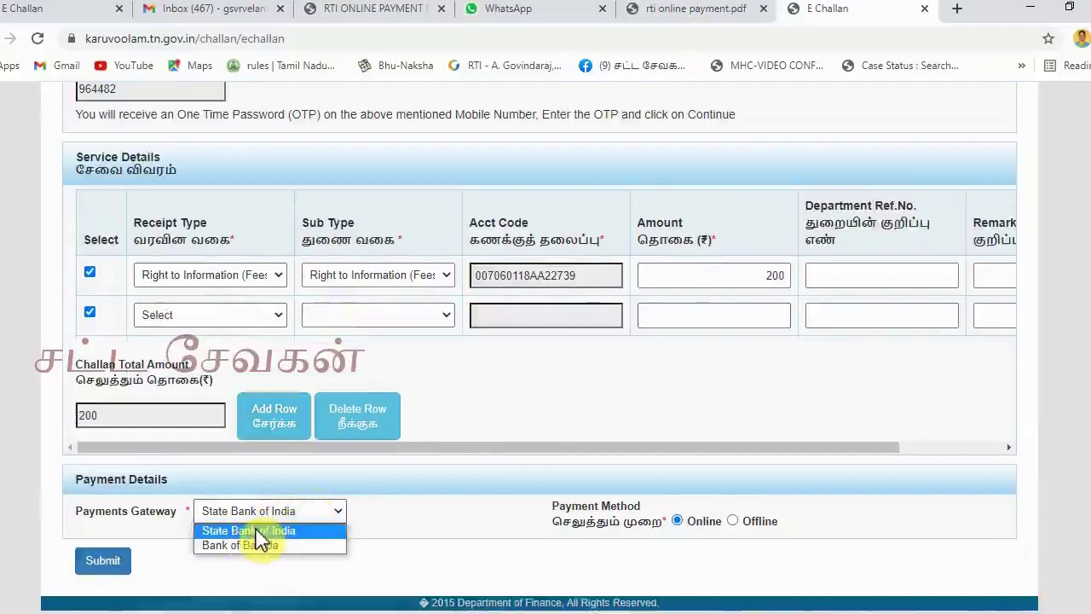
left_click(256, 532)
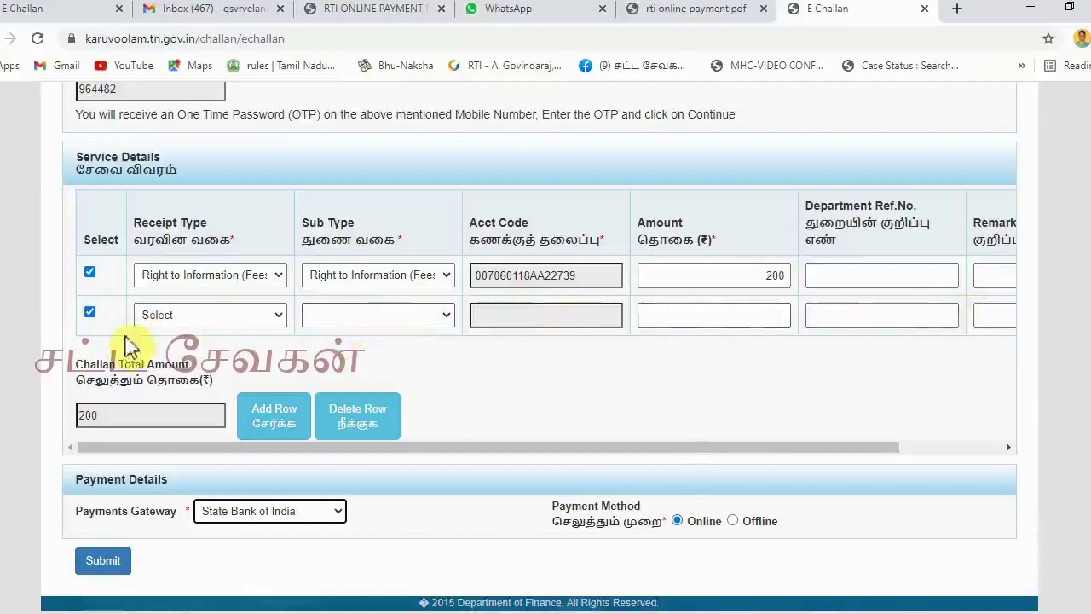
left_click(92, 312)
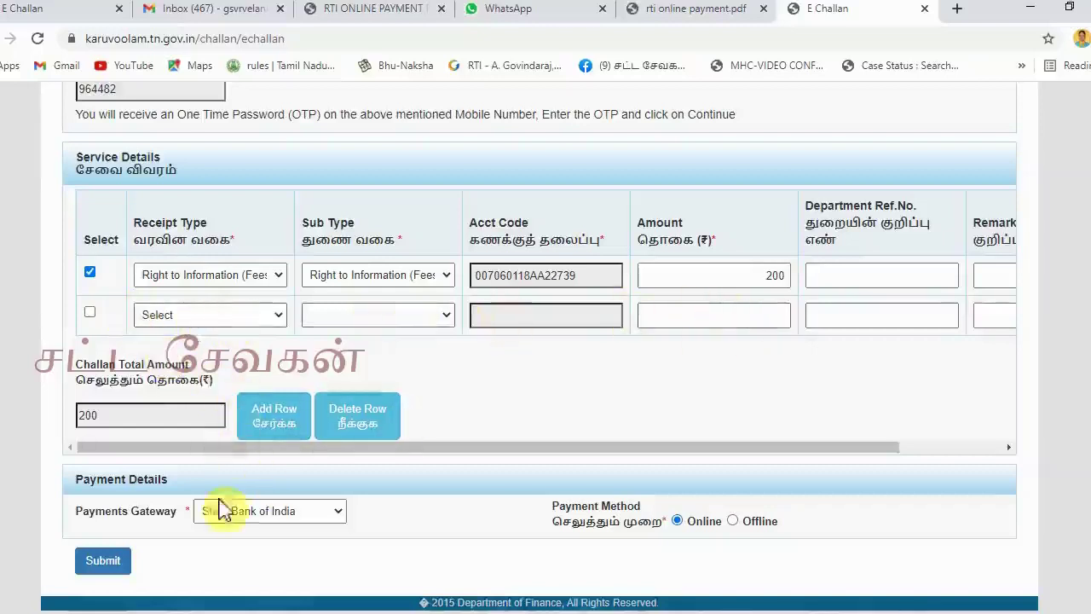
Try the Offline payment method with Cash as the payment type
left_click(733, 521)
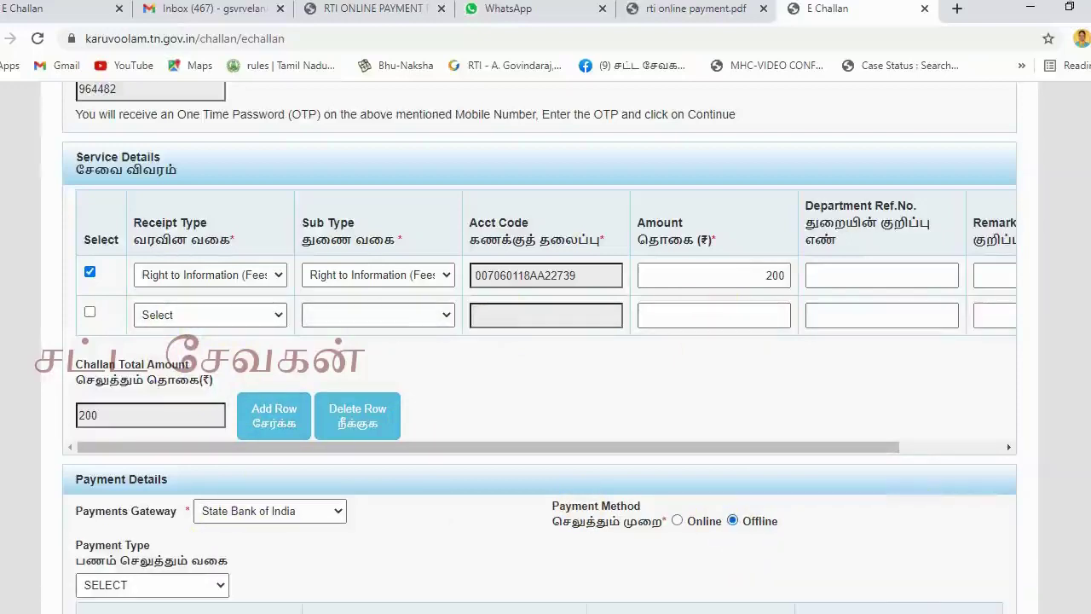
scroll(545, 341, "down", 2)
left_click(182, 400)
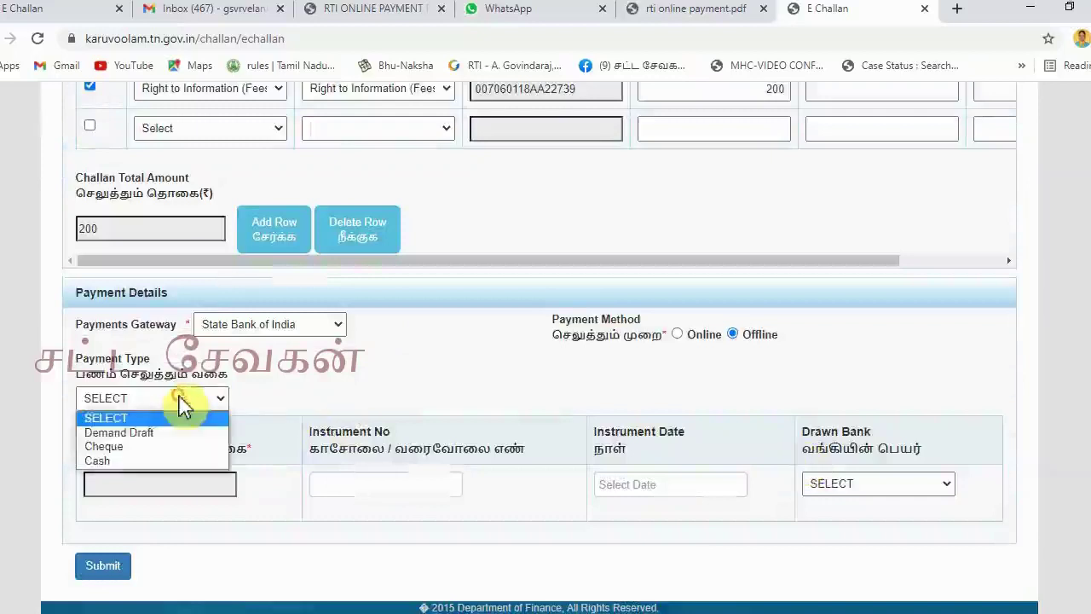
left_click(114, 460)
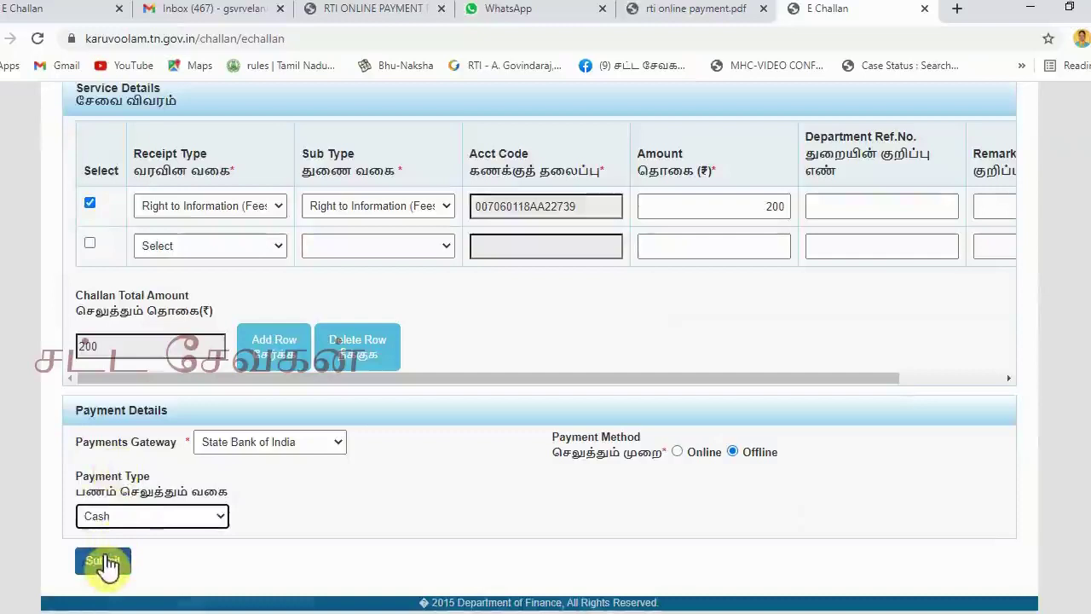
Choose State Bank of India as the gateway, switch back to Online, and submit the challan
left_click(245, 442)
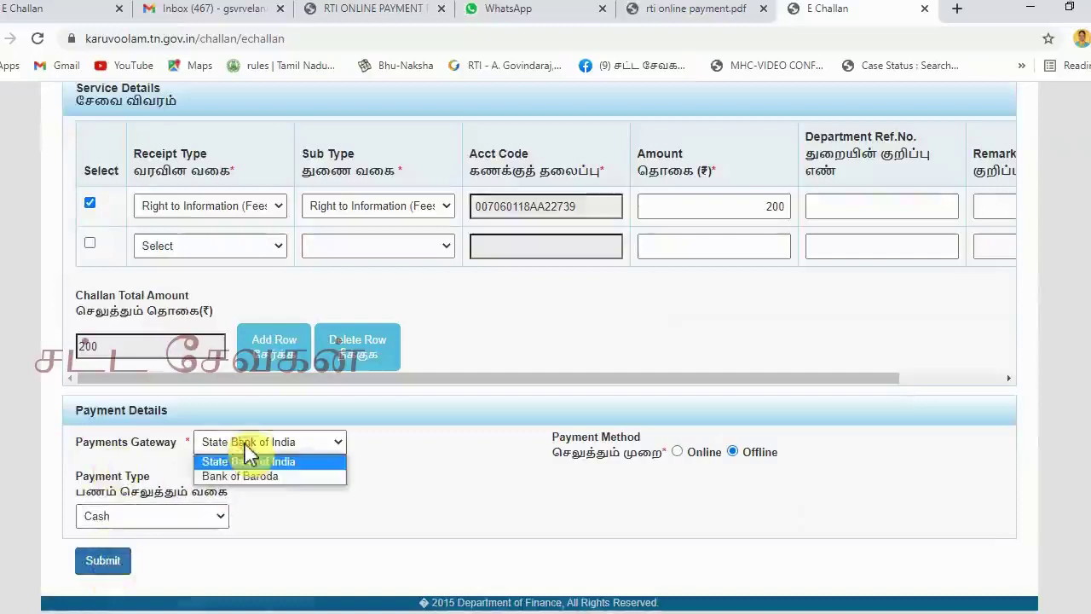
left_click(247, 461)
left_click(678, 453)
left_click(100, 563)
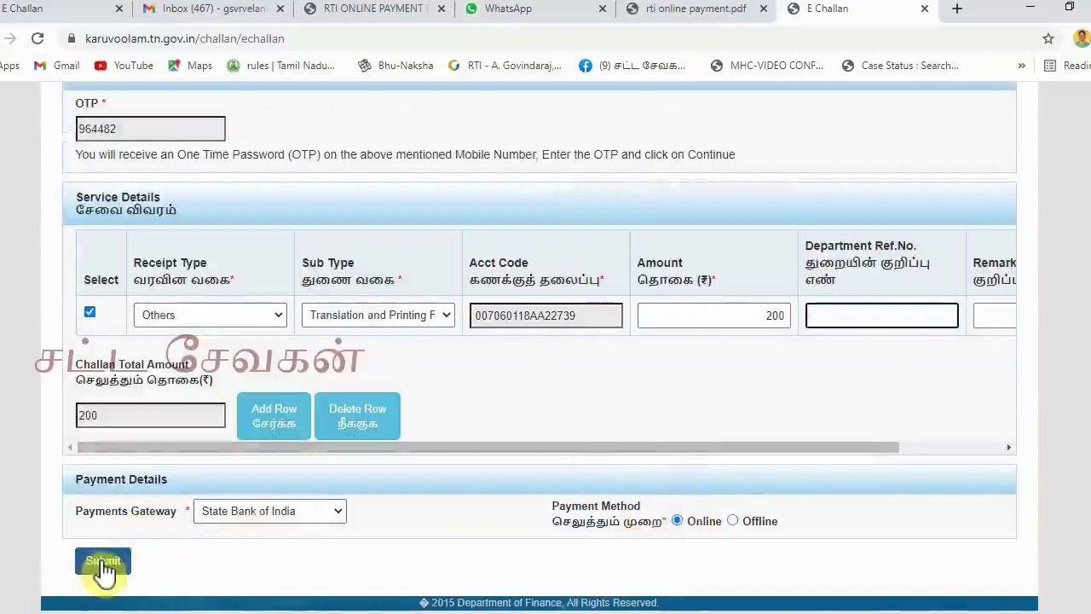
Submit to the State Bank MOPS gateway and review its Net Banking, Card and UPI options
left_click(103, 563)
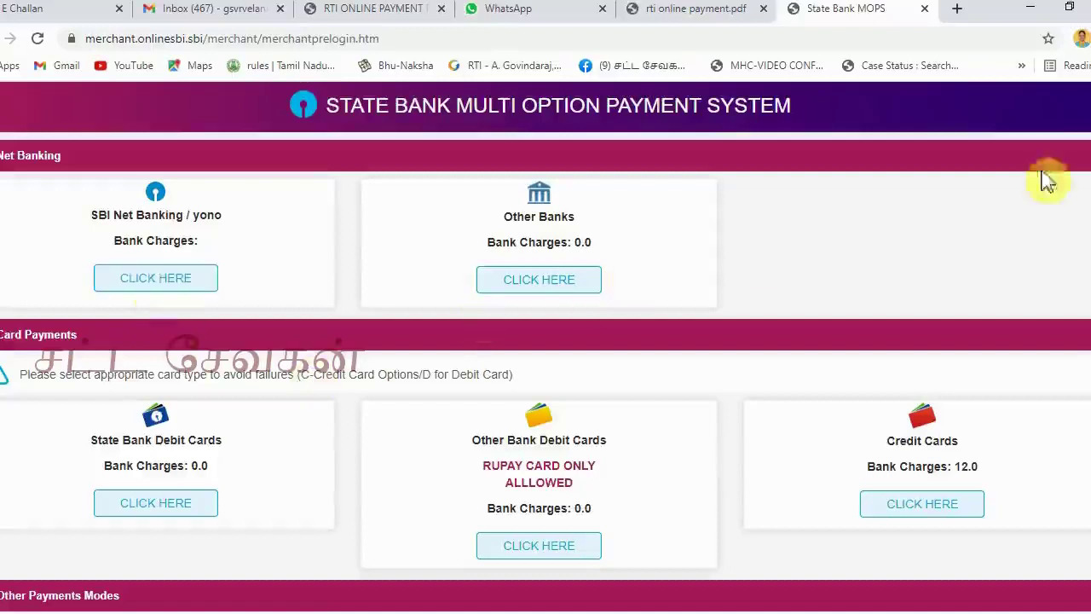
scroll(546, 341, "down", 2)
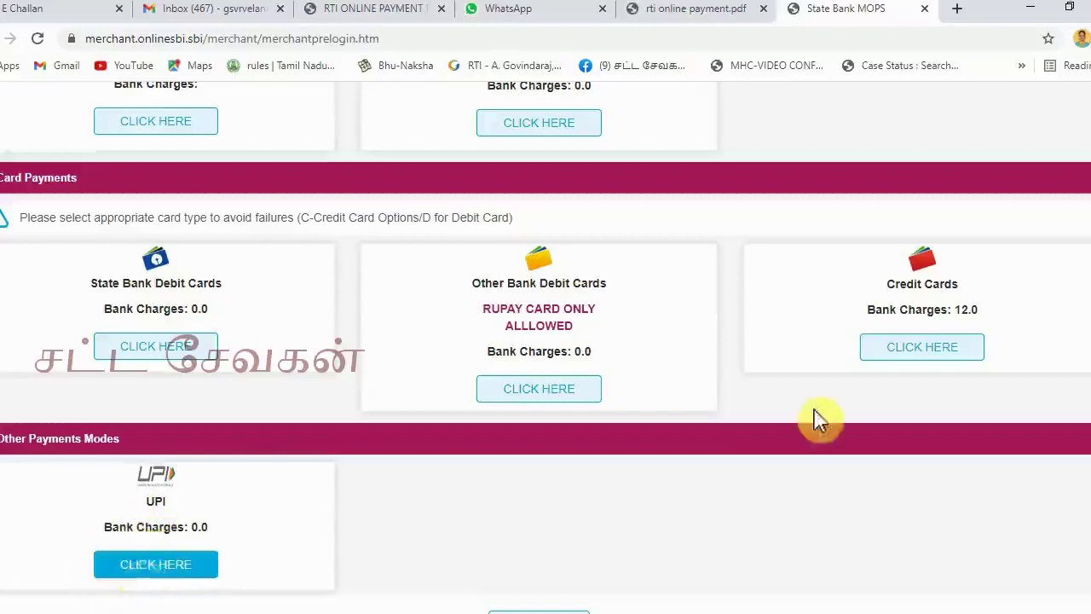
scroll(1087, 220, "up", 2)
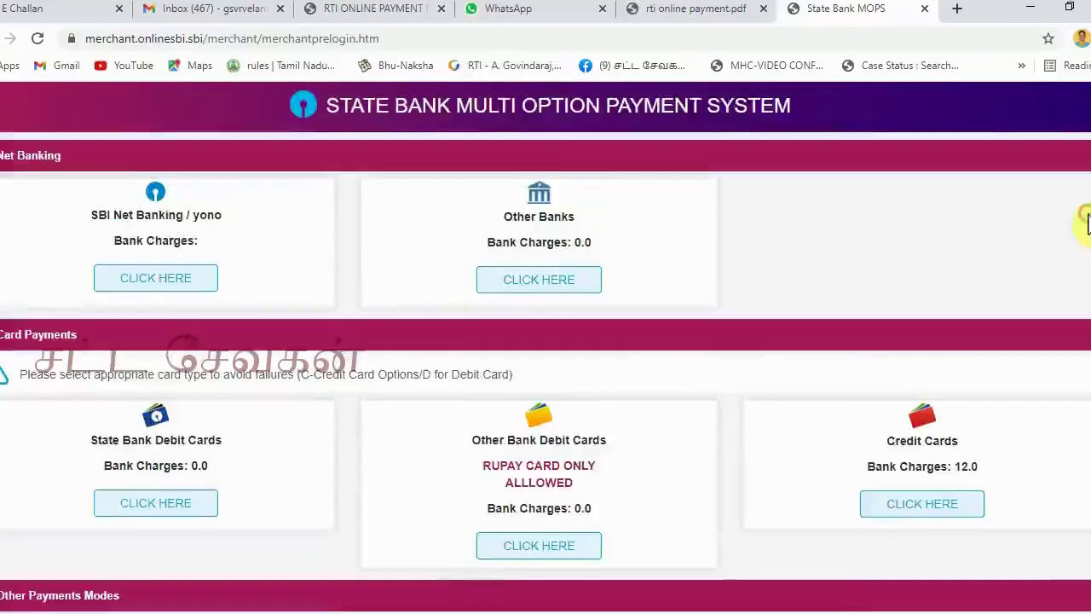
scroll(546, 348, "down", 1)
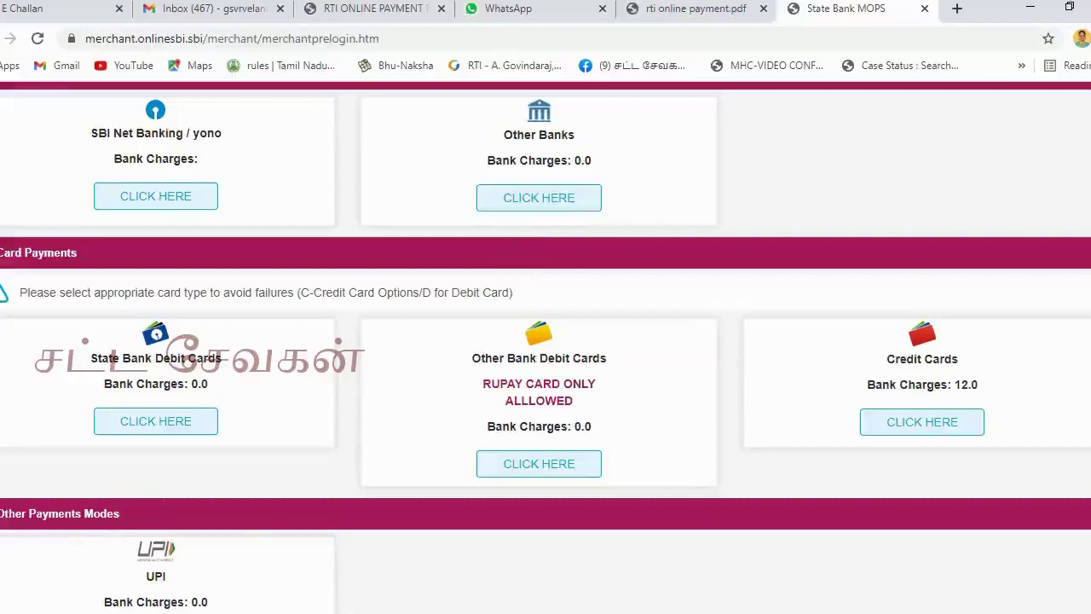
scroll(545, 341, "down", 2)
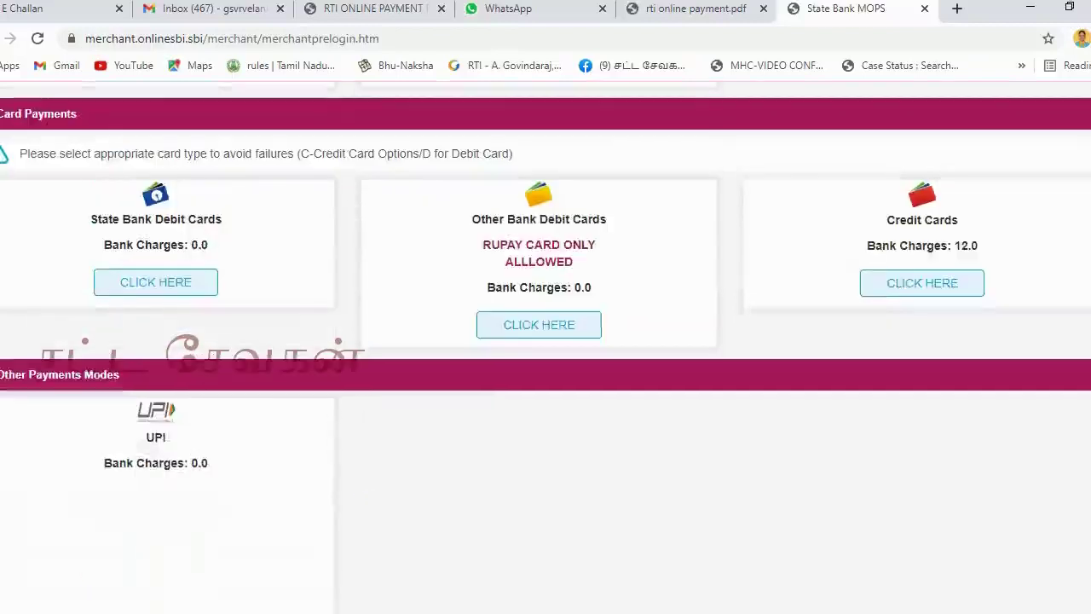
Pay by UPI using the QR code option, confirm, and dismiss the VPA alert to show the Rs 200 QR
left_click(150, 510)
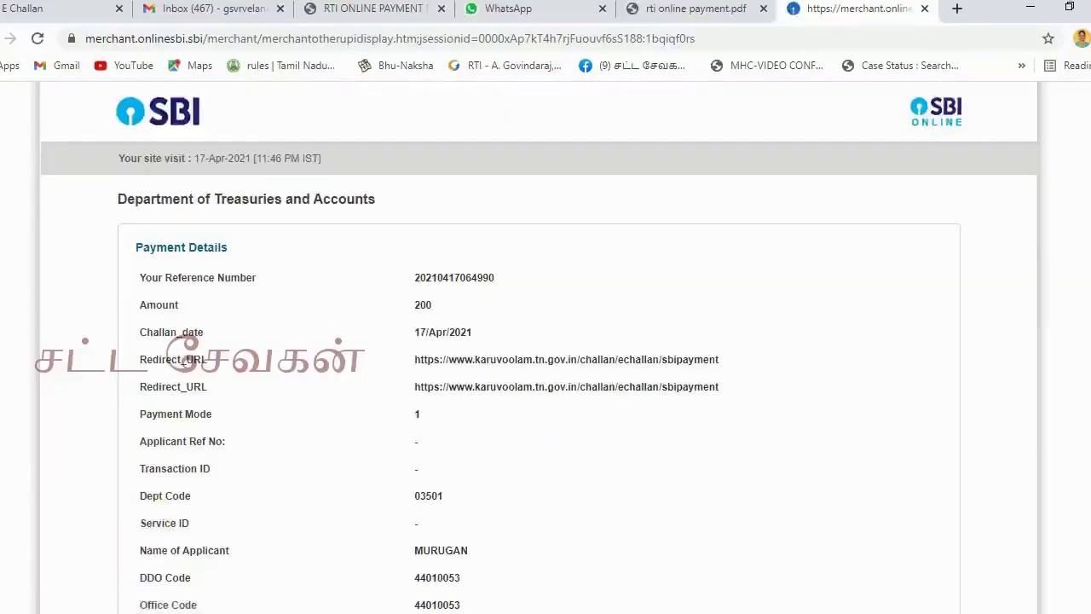
scroll(545, 341, "down", 7)
scroll(546, 341, "up", 7)
scroll(545, 341, "down", 1)
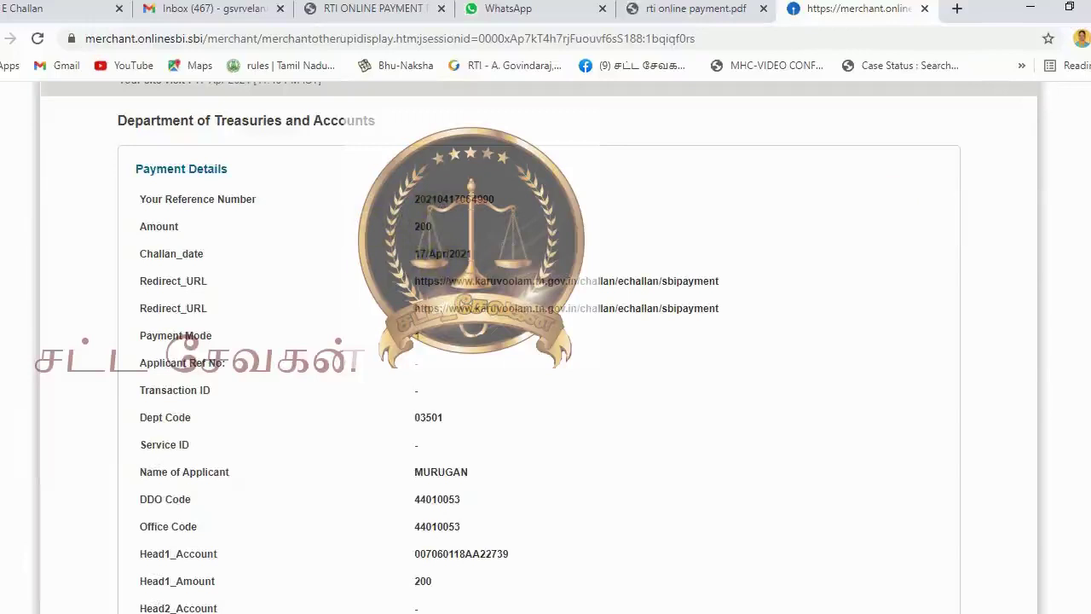
scroll(546, 341, "down", 15)
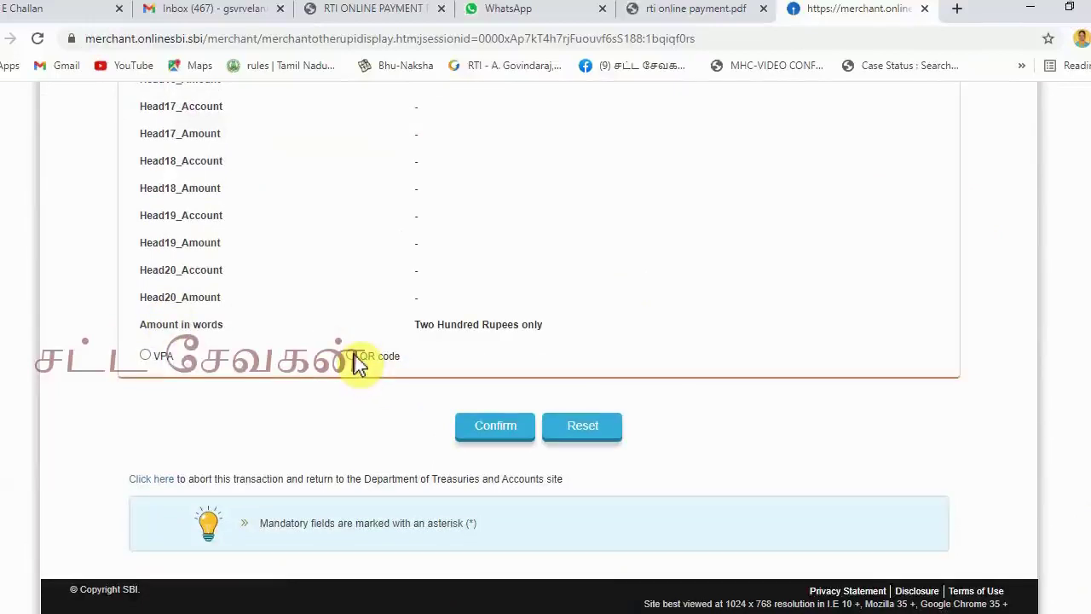
left_click(352, 356)
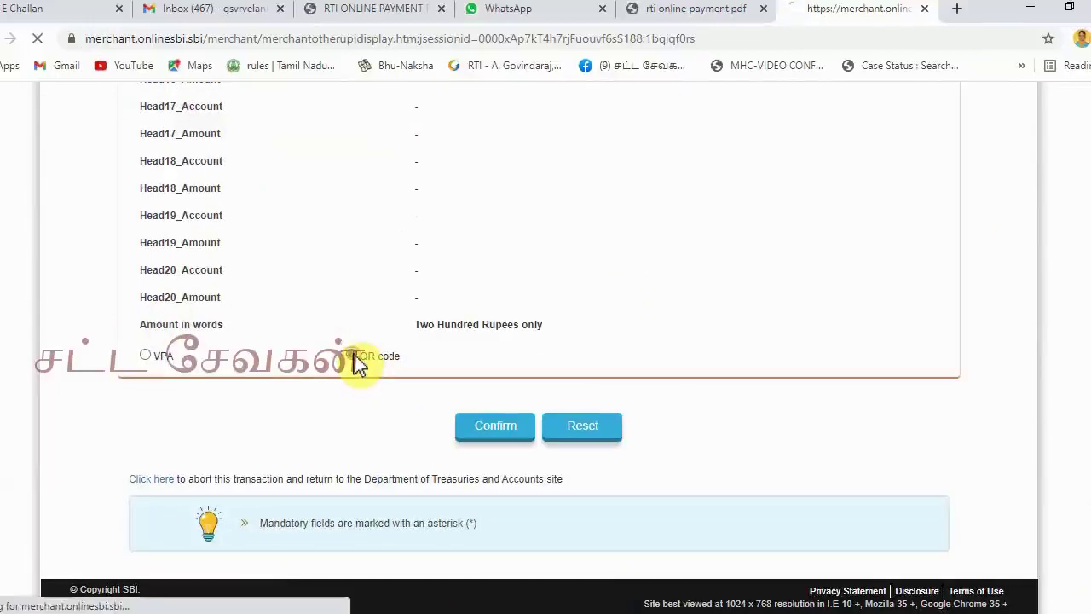
left_click(494, 430)
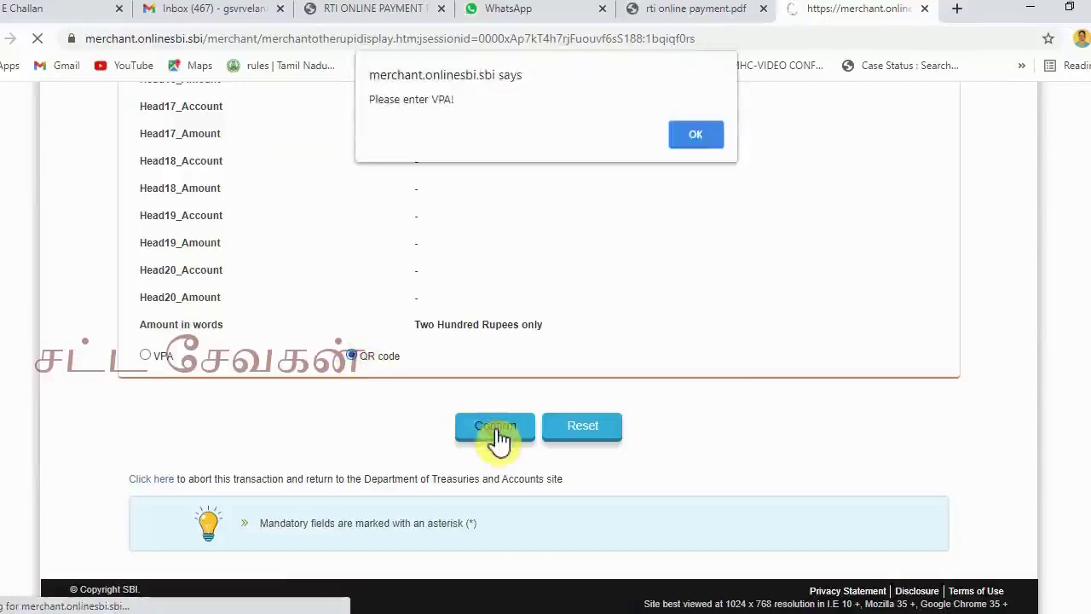
left_click(702, 136)
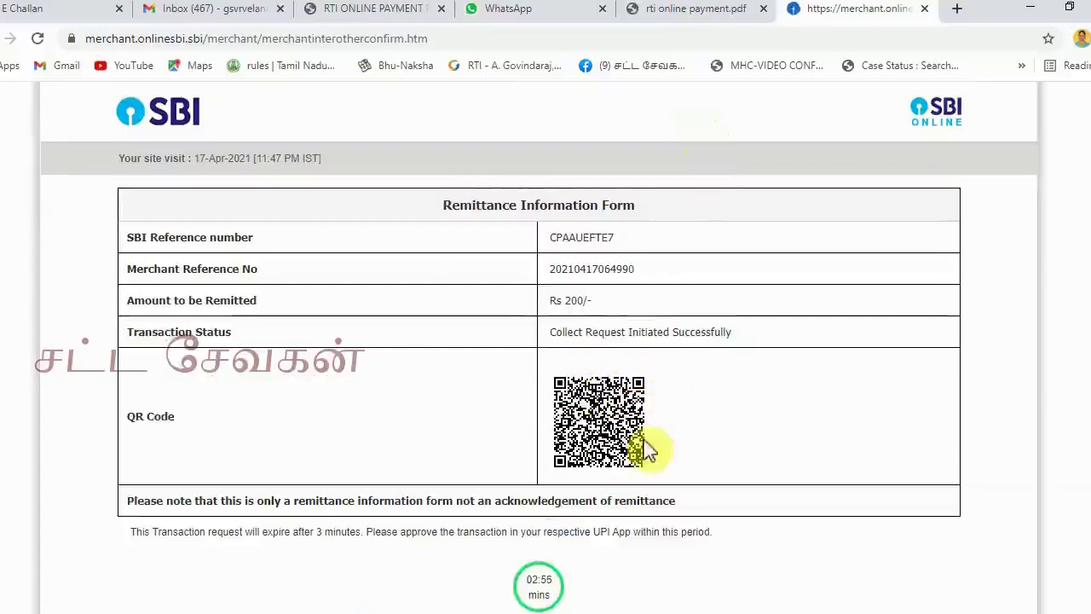
Switch to the rti online payment.pdf tab showing the sample paid challan
scroll(539, 347, "down", 1)
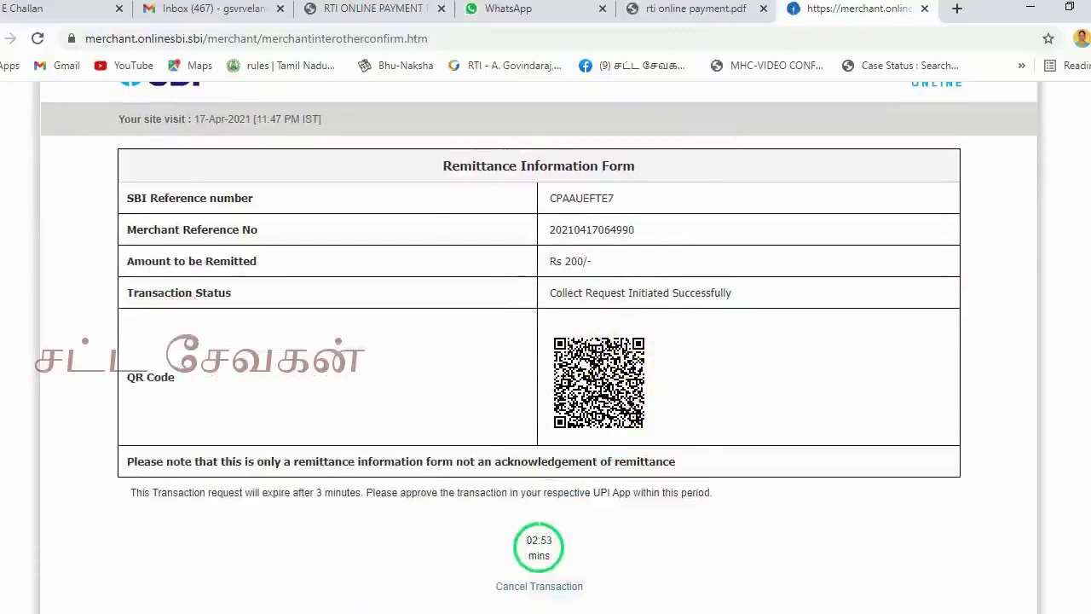
scroll(1082, 303, "up", 1)
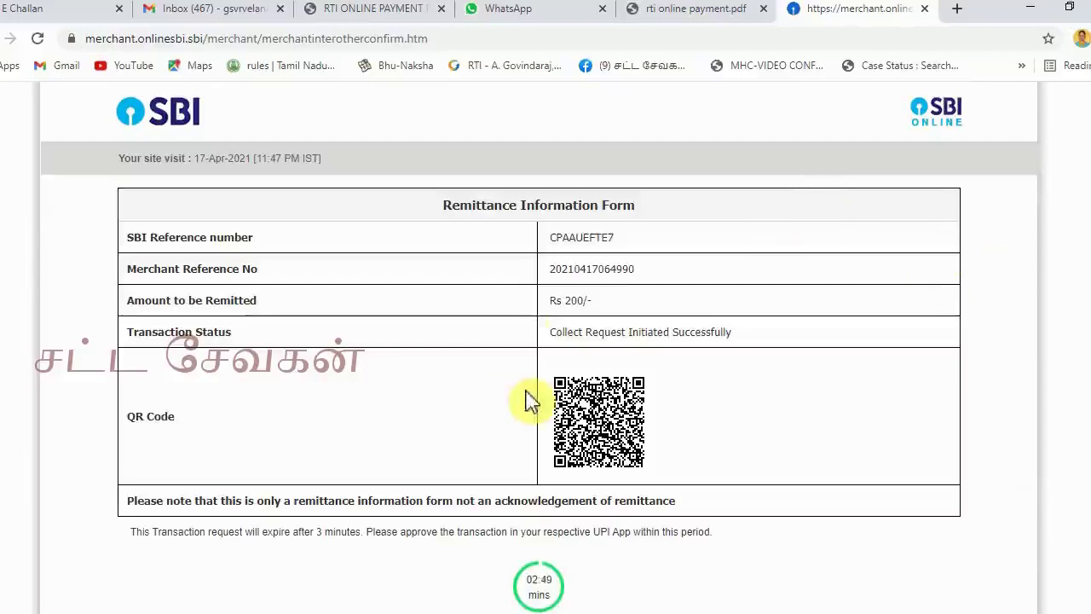
left_click(694, 9)
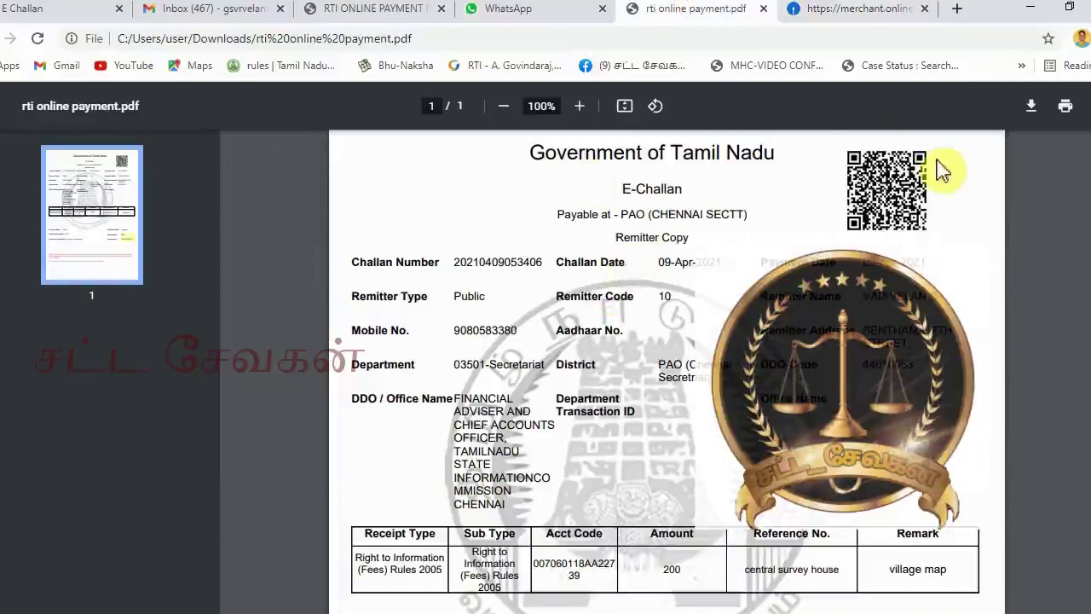
scroll(664, 372, "down", 3)
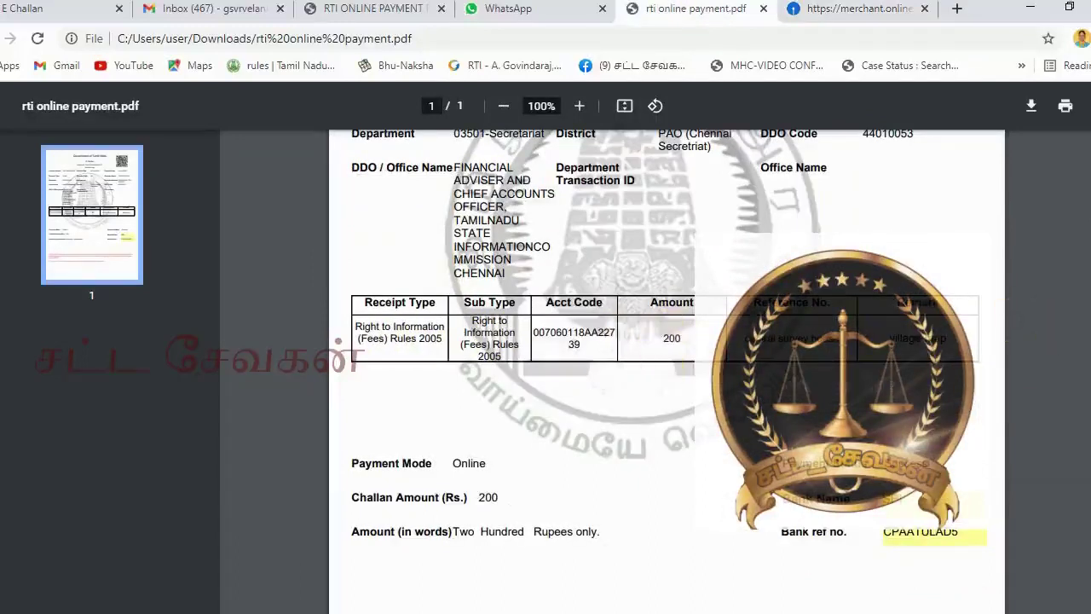
scroll(1086, 218, "down", 2)
scroll(1087, 217, "up", 5)
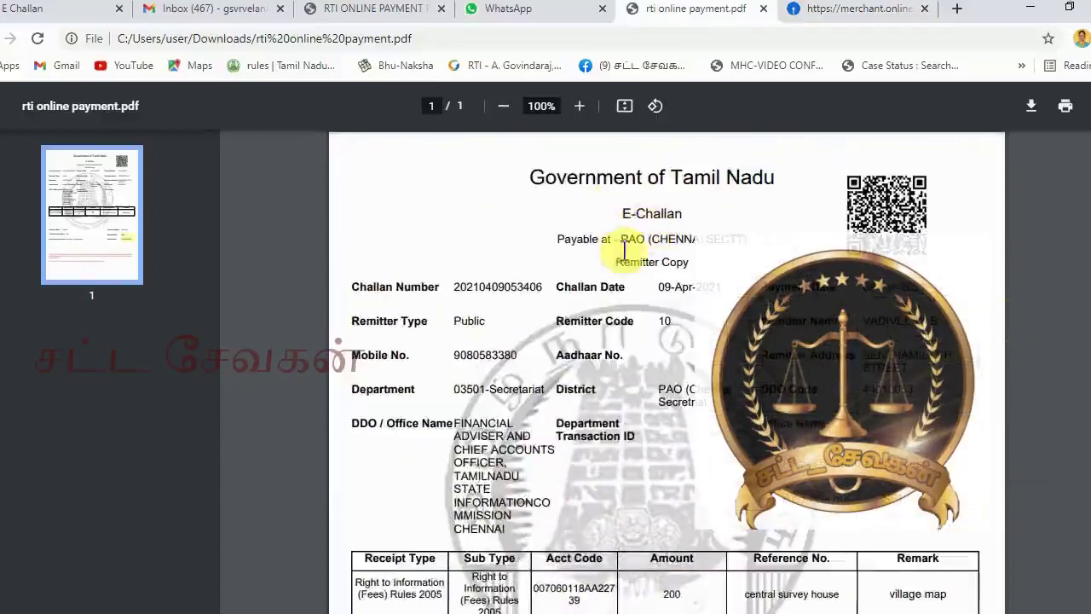
scroll(666, 371, "down", 3)
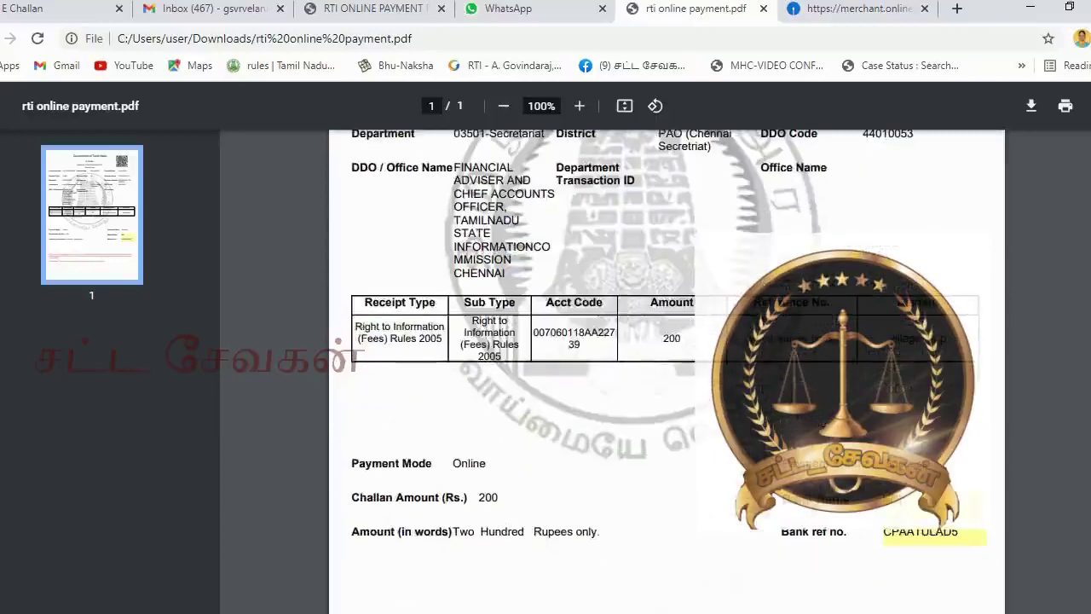
scroll(667, 372, "up", 3)
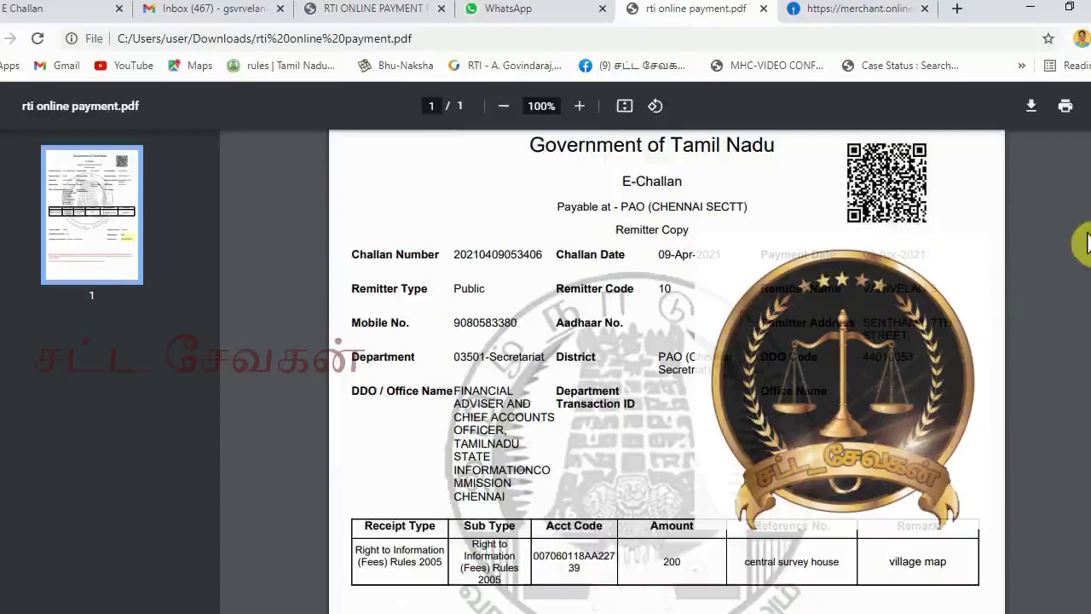
scroll(666, 372, "down", 1)
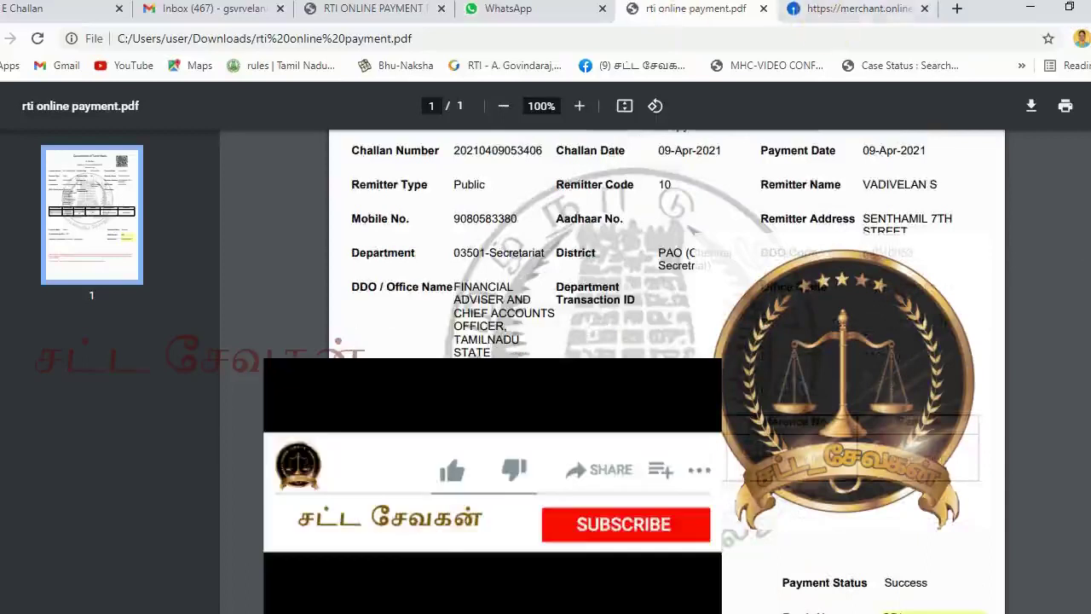
scroll(666, 243, "down", 2)
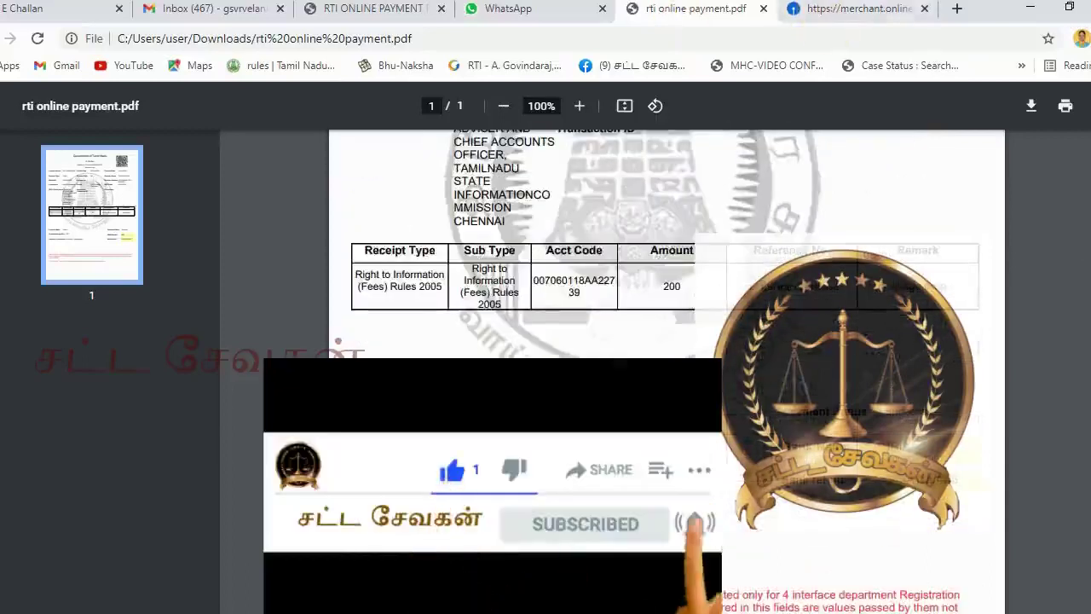